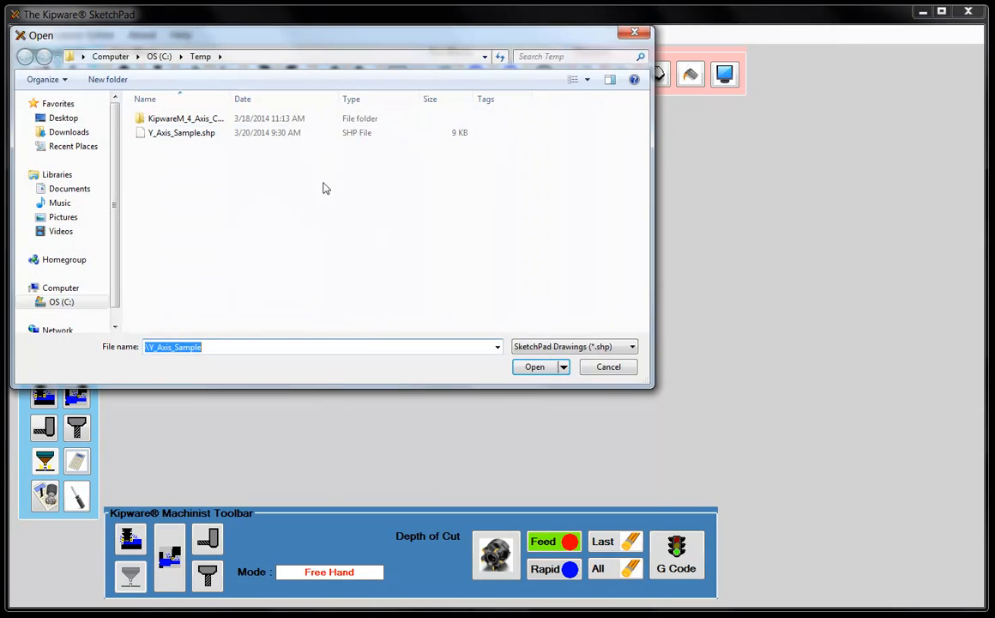
Step: Open the Y_Axis_Sample.shp drawing from the Temp folder
double_click(192, 134)
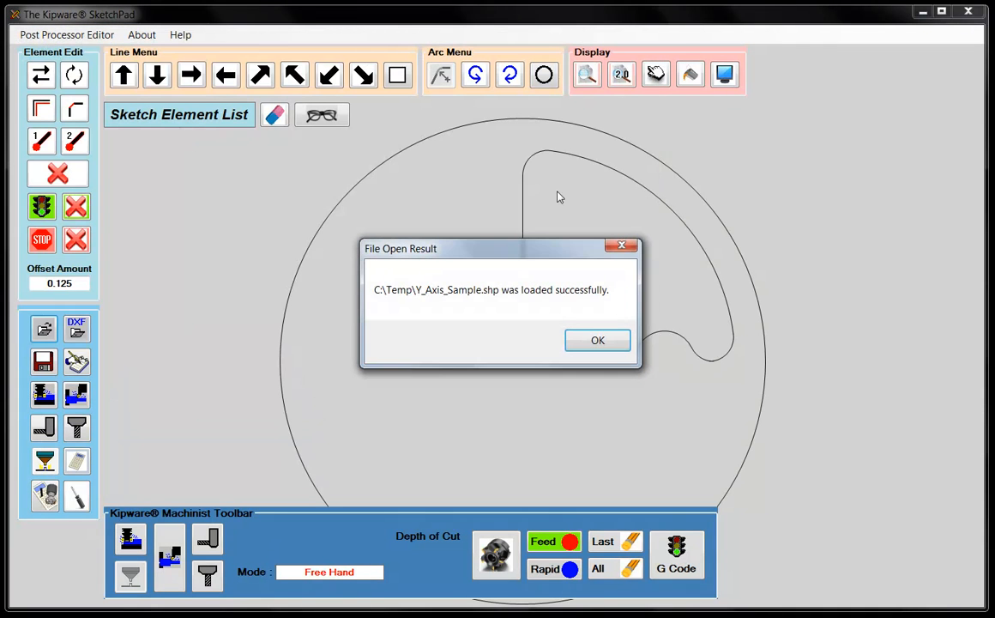
click(596, 340)
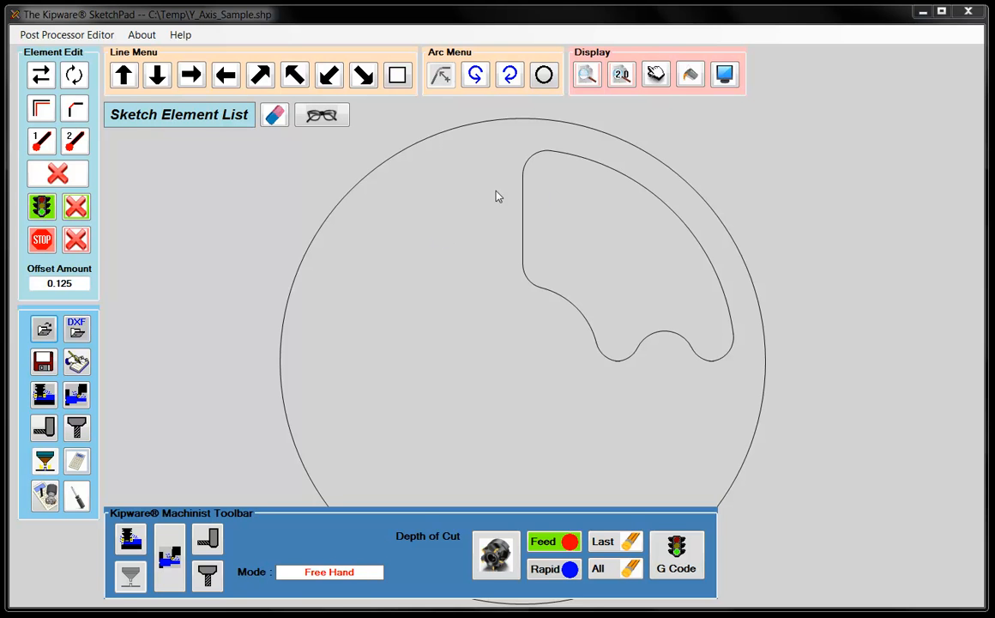
Step: Set the .500 Round Tool from the machinist tool library as the default tool
click(487, 566)
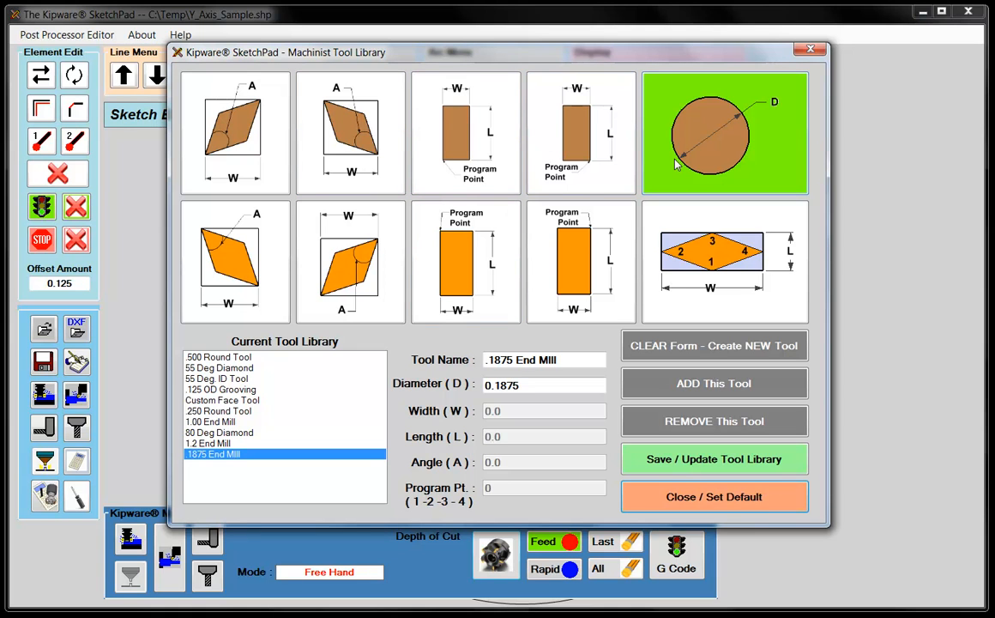
click(214, 357)
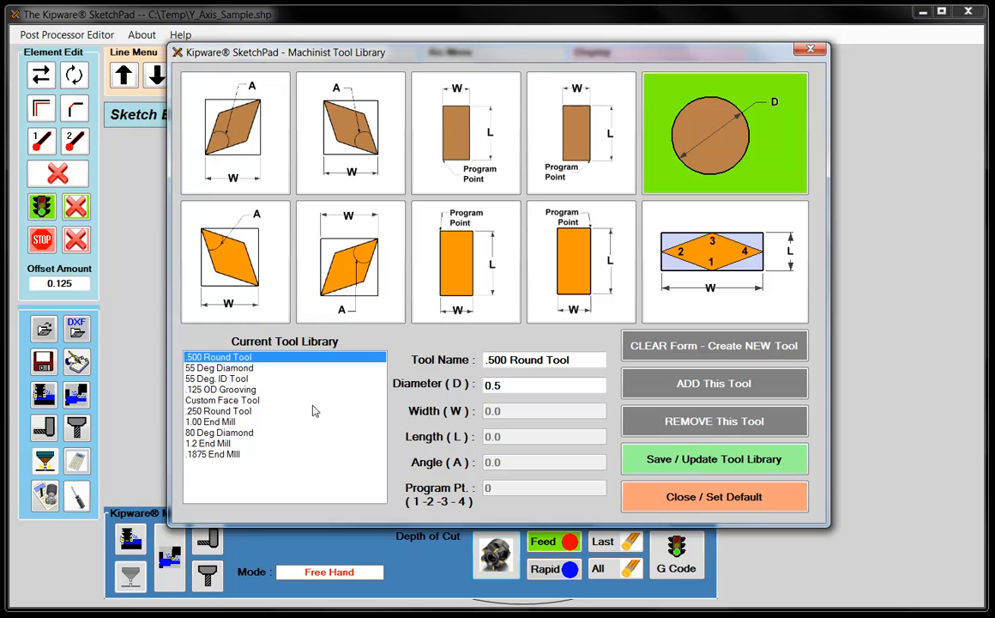
click(695, 497)
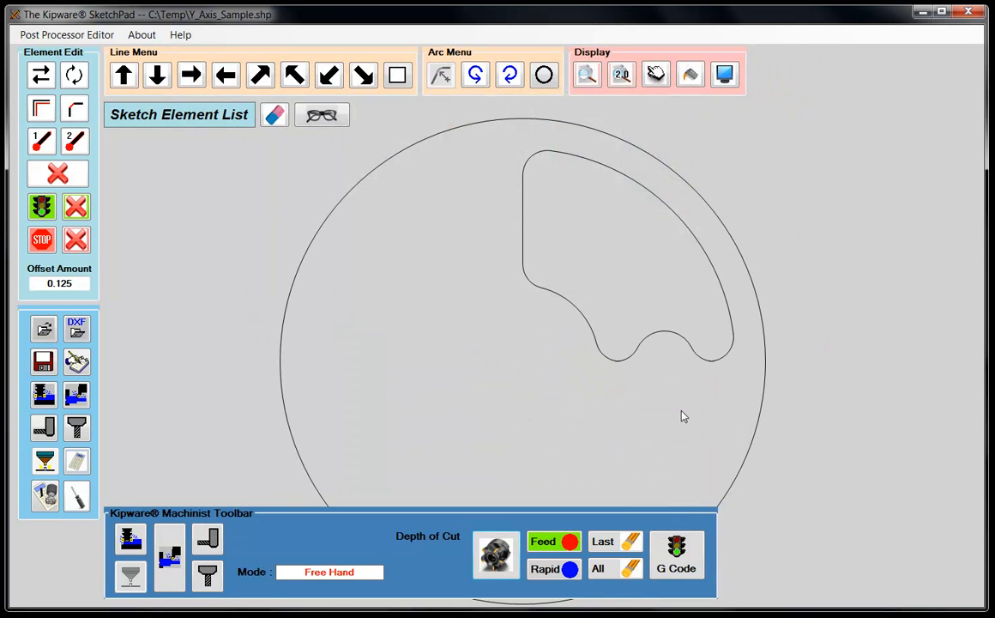
Step: Start free-hand live tool milling in machinist mode, toggling the move type to rapid and back to feed
click(209, 541)
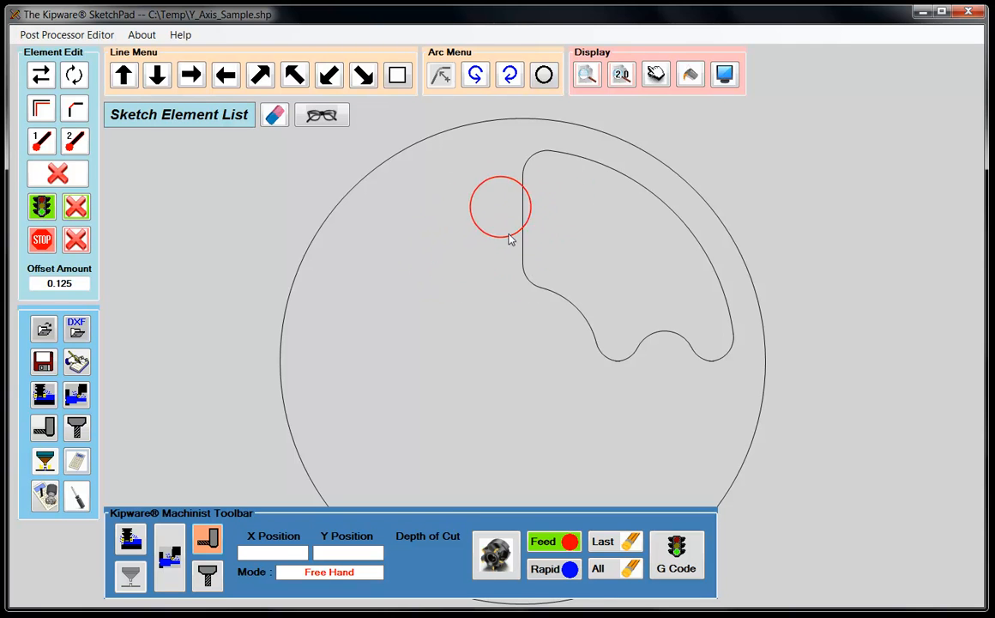
right_click(441, 255)
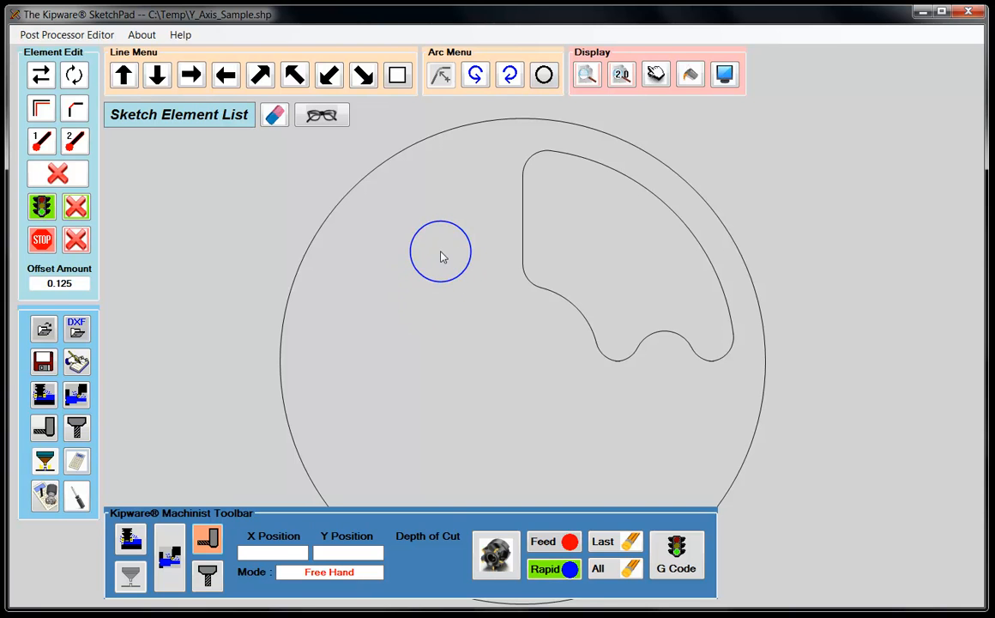
right_click(512, 247)
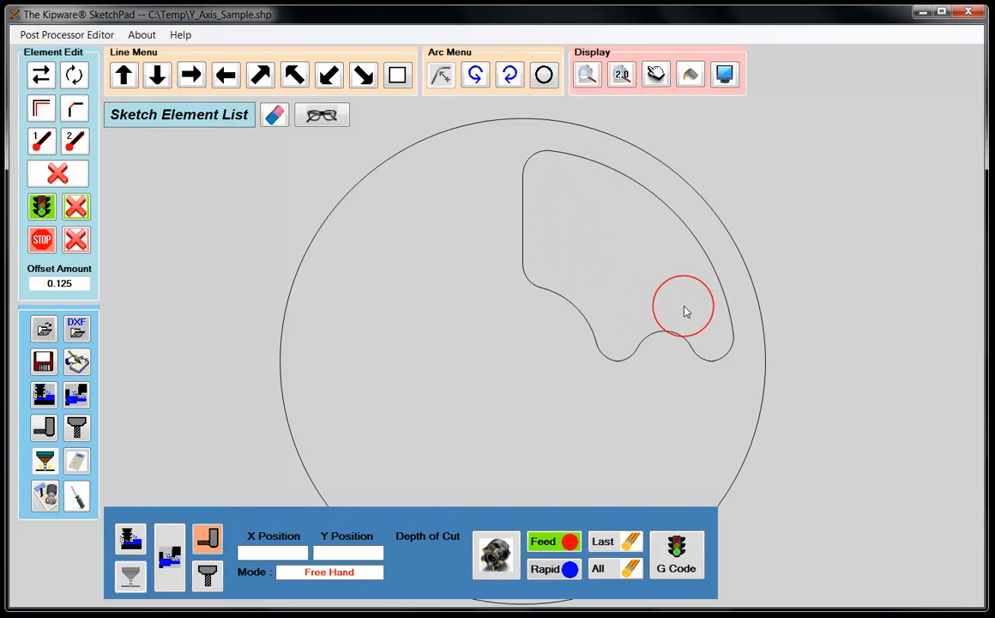
Step: Lay out a free-hand feed toolpath inside the kidney-shaped pocket, from its middle around the walls and back, clearing most of the material
click(620, 262)
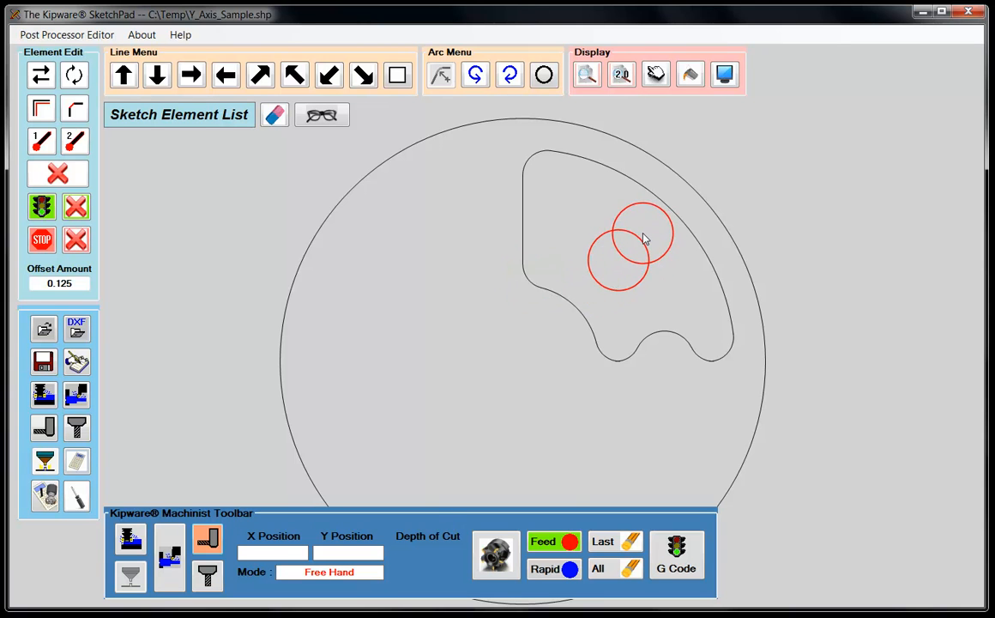
click(643, 238)
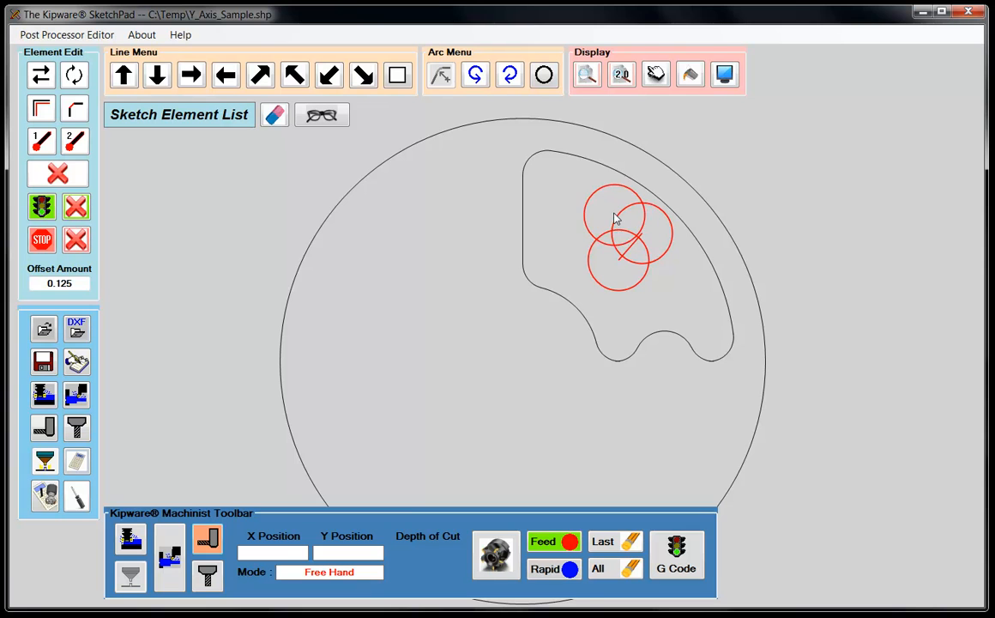
click(612, 211)
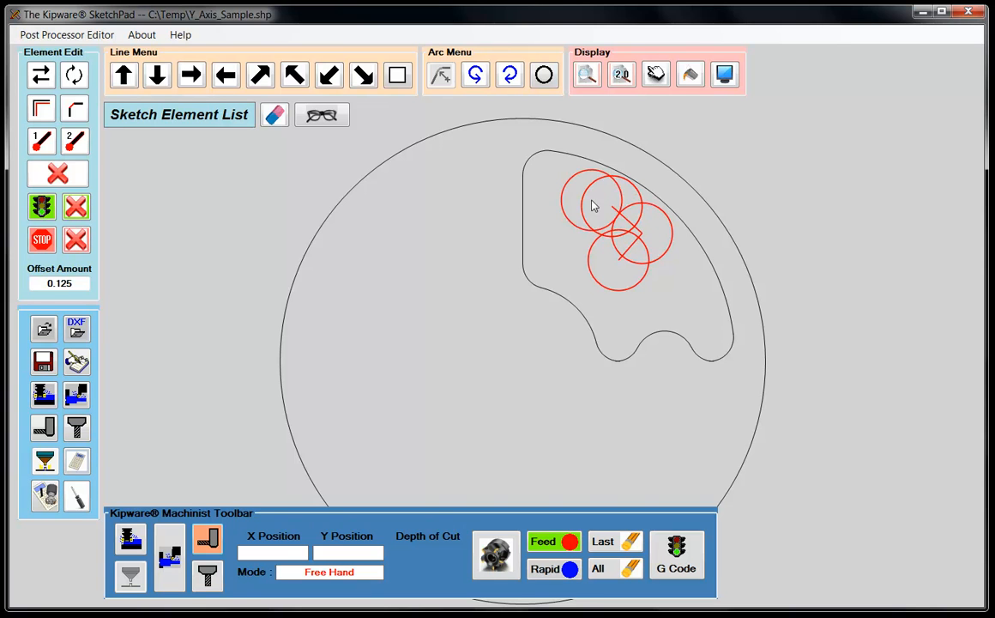
click(583, 200)
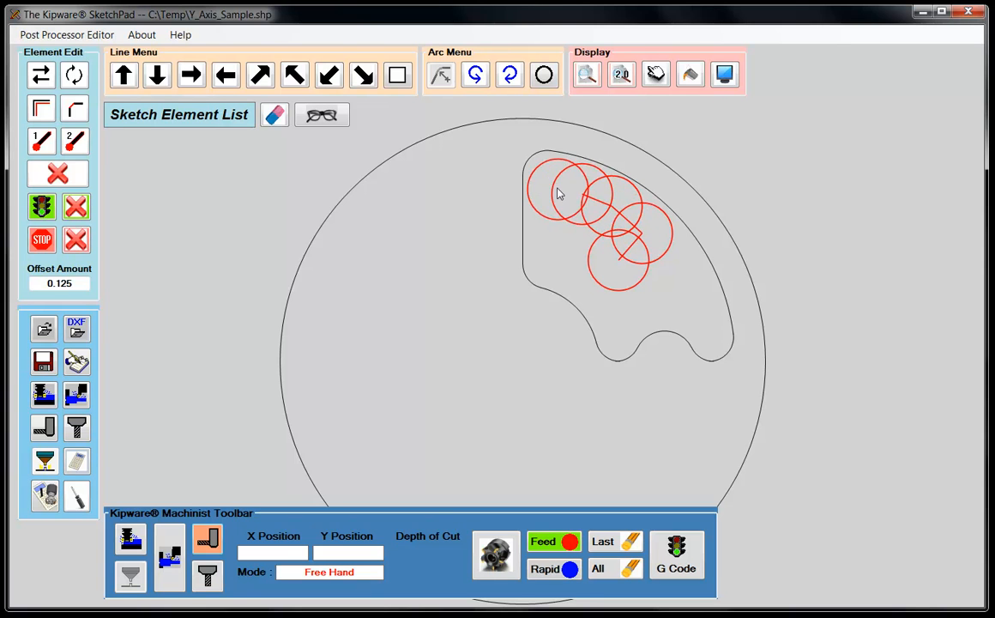
click(558, 219)
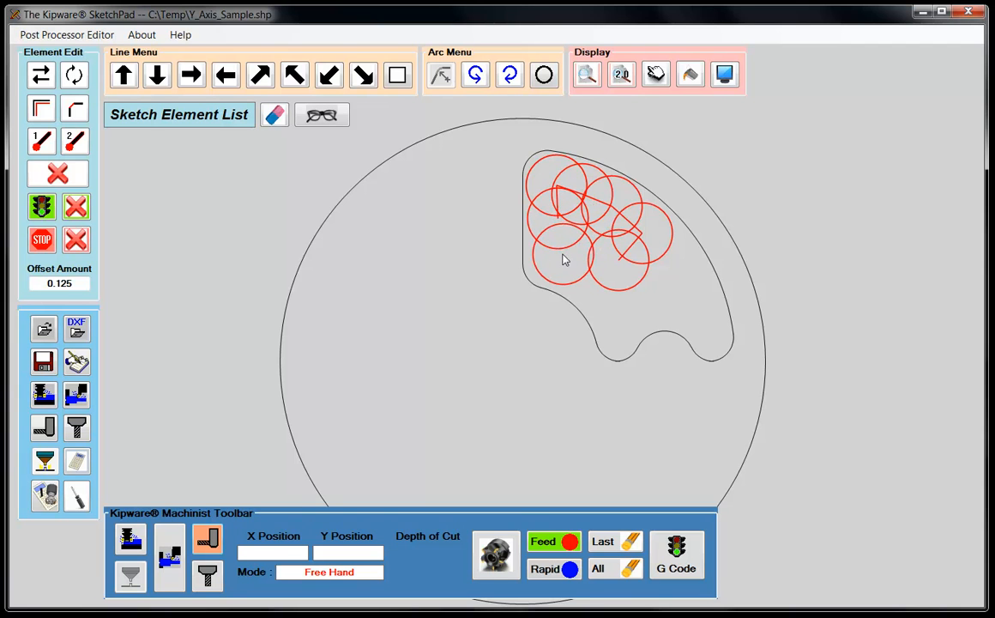
click(558, 254)
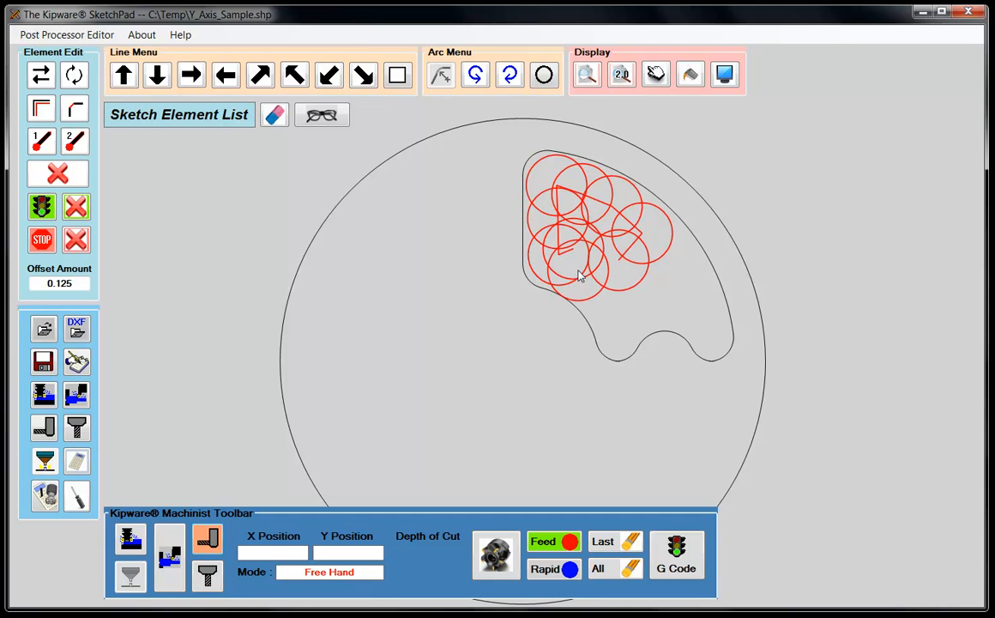
click(581, 267)
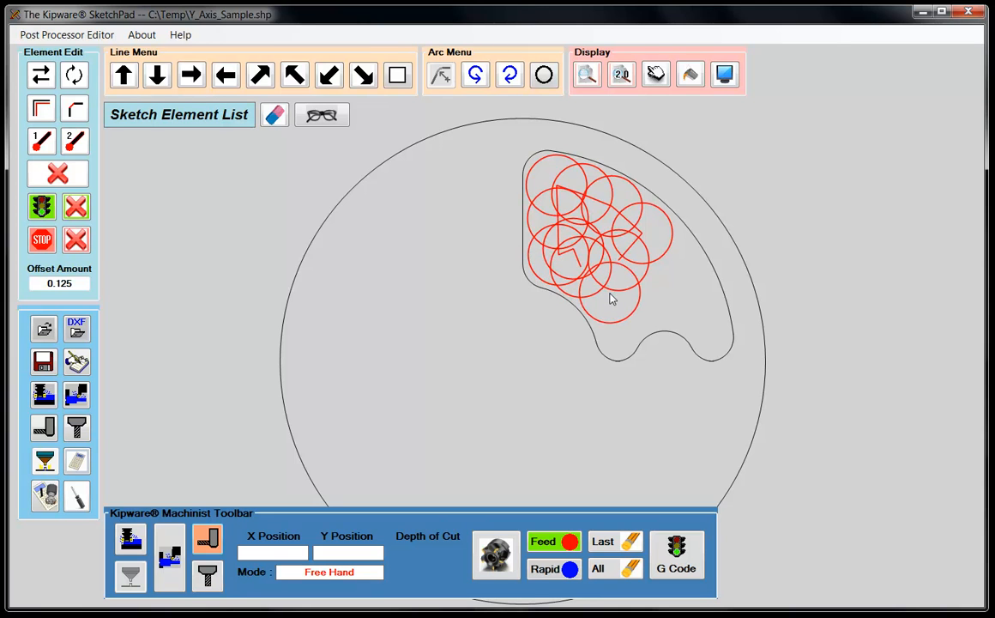
click(610, 292)
click(624, 314)
click(671, 296)
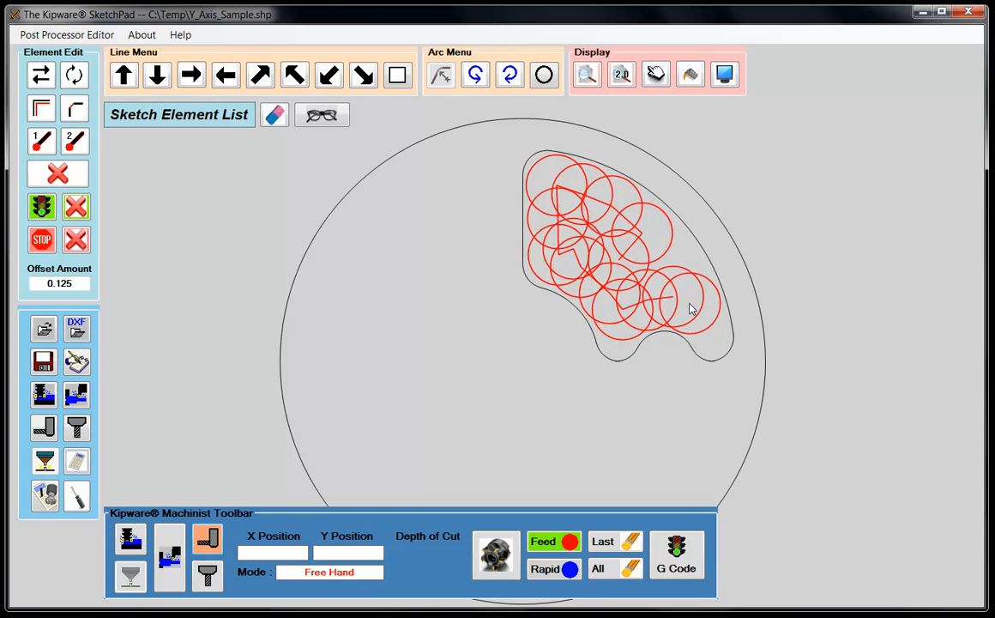
click(688, 307)
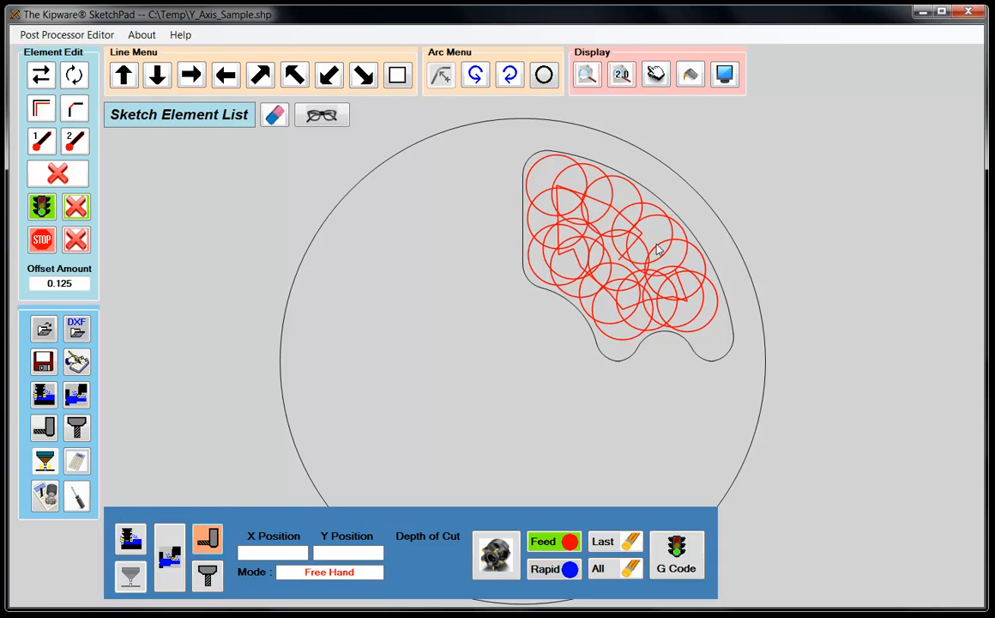
click(652, 243)
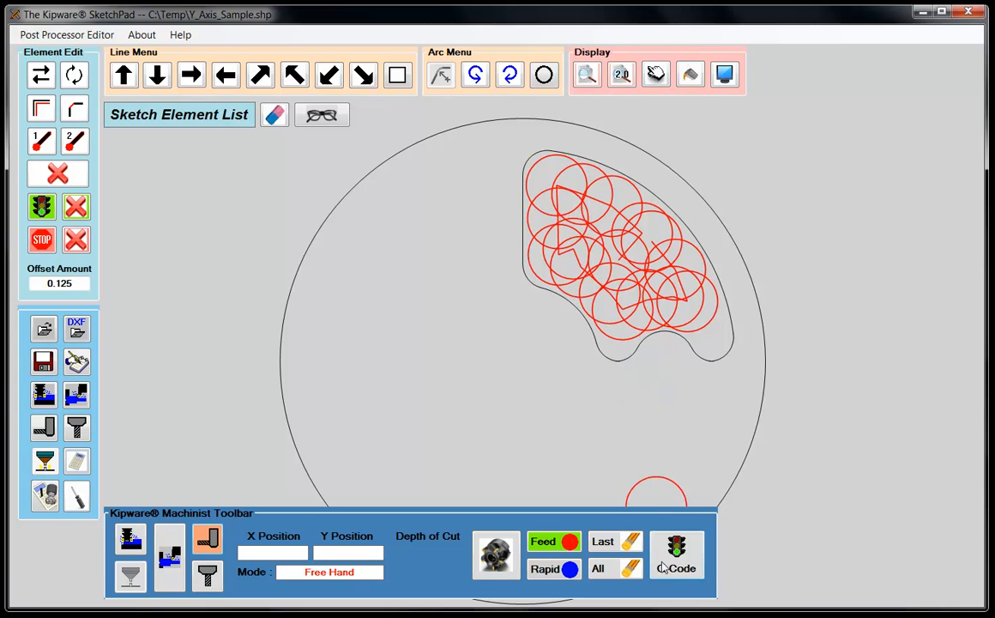
Step: For the toolpath's G-code, set spindle RPM 1200, rotary axis position 15.0 and bottom surface coordinate -.250 for face milling
click(669, 558)
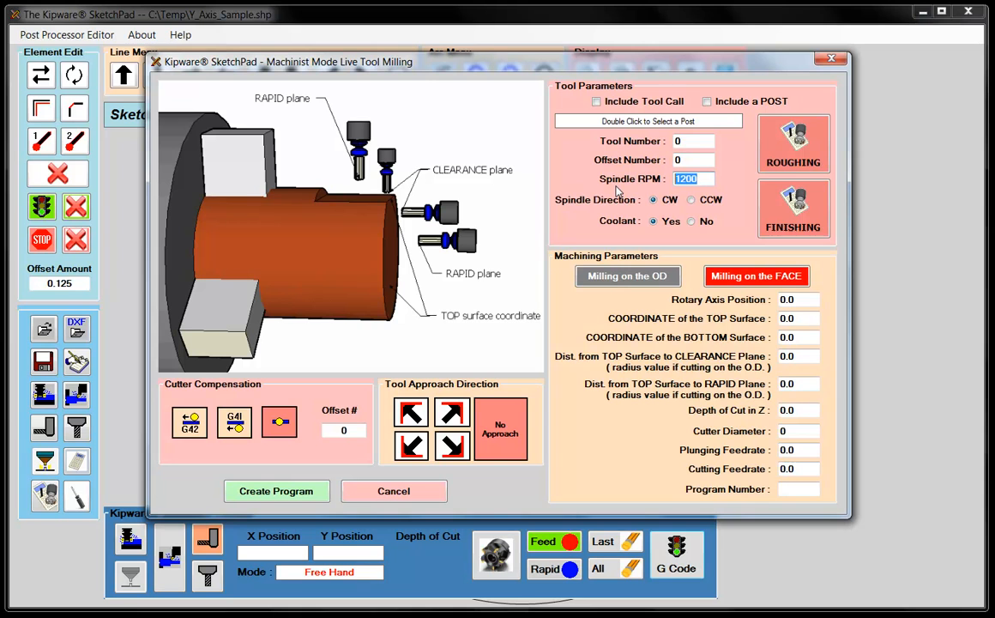
text(1200)
drag(814, 301, 722, 307)
text(15.0)
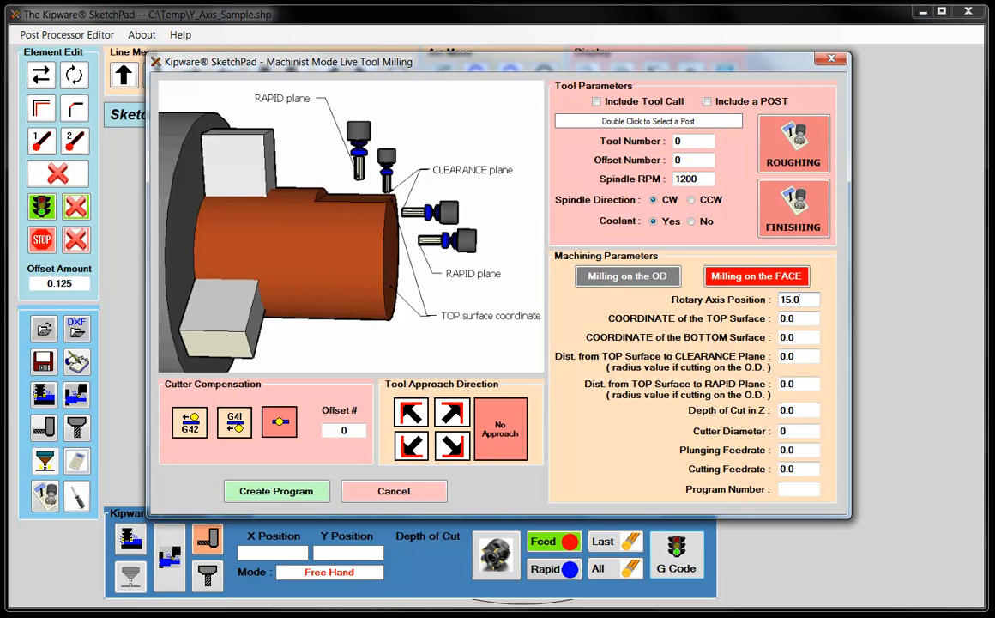
key(Tab)
key(Tab)
text(-.250)
key(Tab)
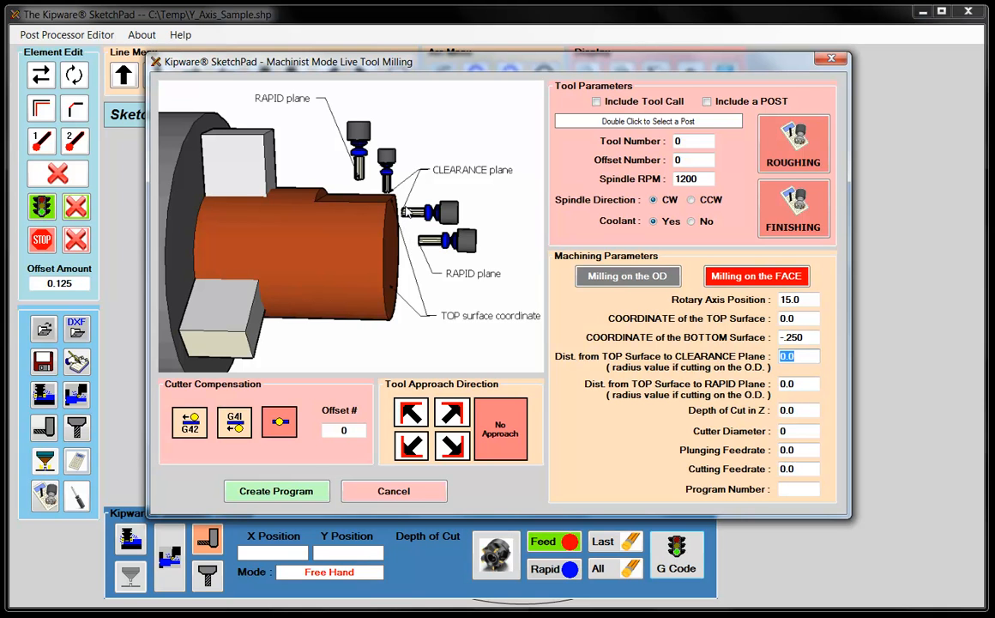
Step: Set the clearance plane distance to .100, rapid plane distance to .250, depth of cut to .050 and cutter diameter to .500
text(.100)
key(Tab)
text(.250)
key(Tab)
text(.0)
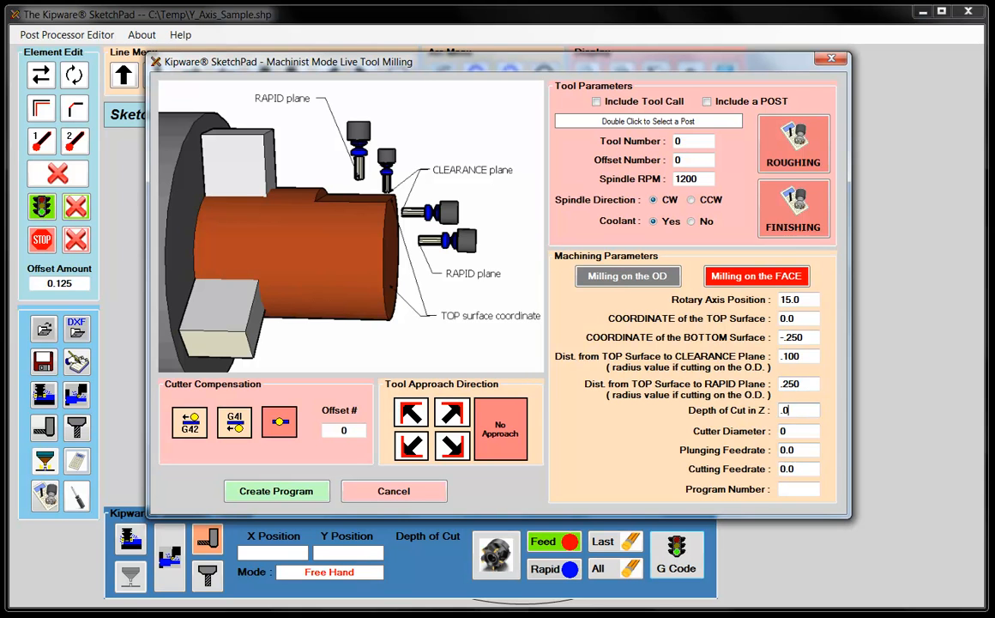
key(Tab)
key(Tab)
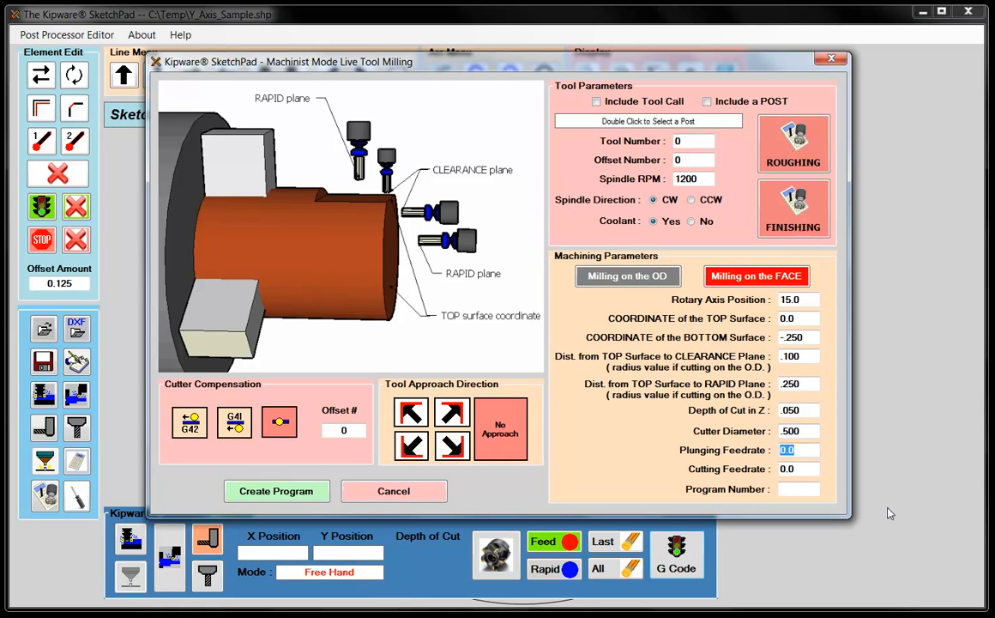
Step: Set plunging feedrate 6.0, cutting feedrate 12.0 and program number 01234, and create the program
text(6.0)
key(Tab)
text(12.0)
text(01234)
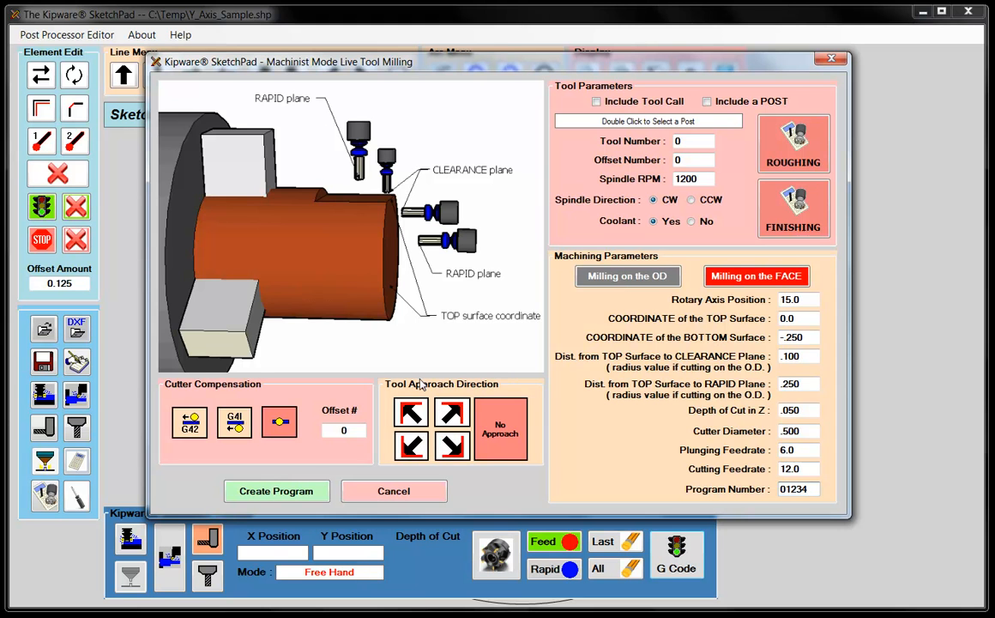
click(283, 489)
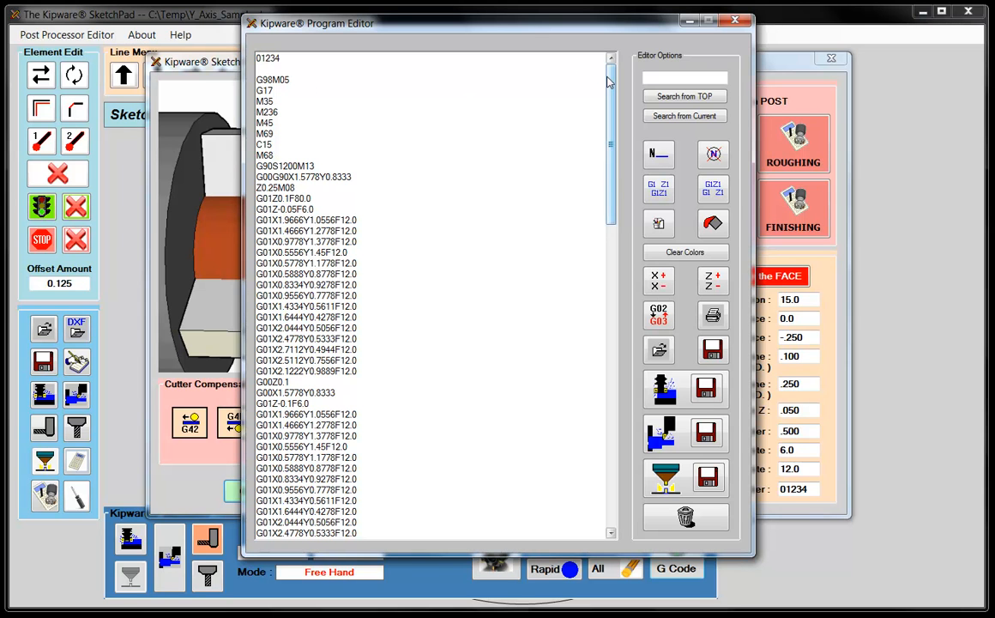
Step: Save the generated G-code as the turning operation Y_Axis_Rough_Face1 in the KipwareT_Operations folder and close the program editor
click(312, 120)
scroll(311, 120, down, 2)
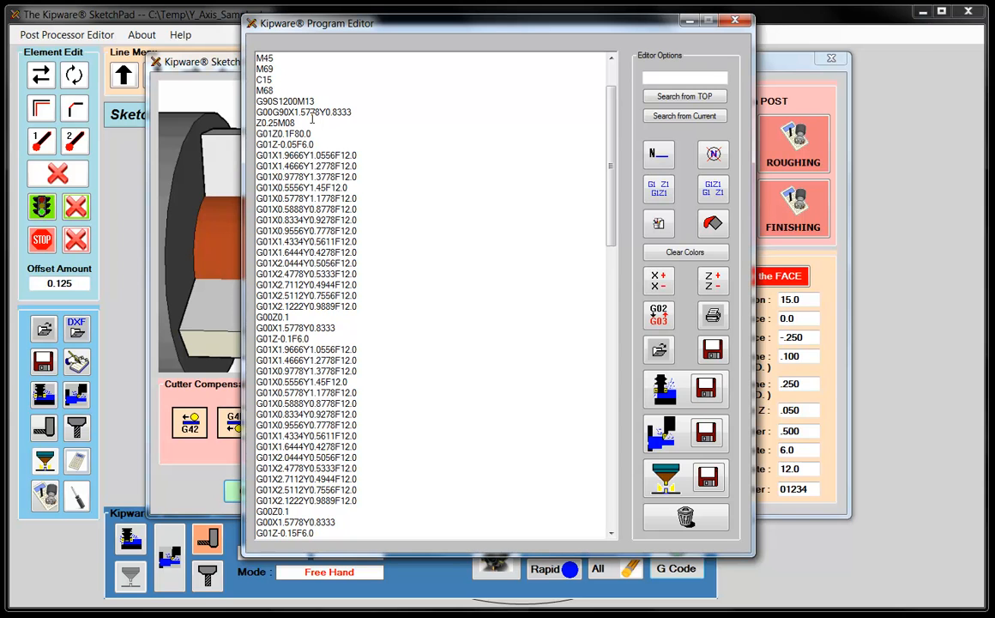
scroll(365, 181, down, 6)
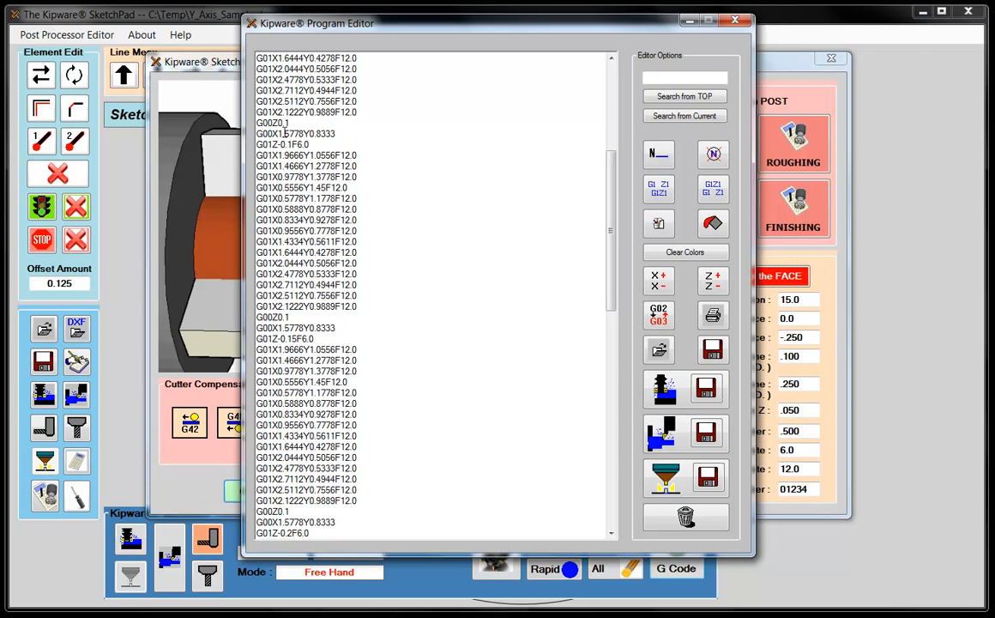
scroll(354, 152, down, 11)
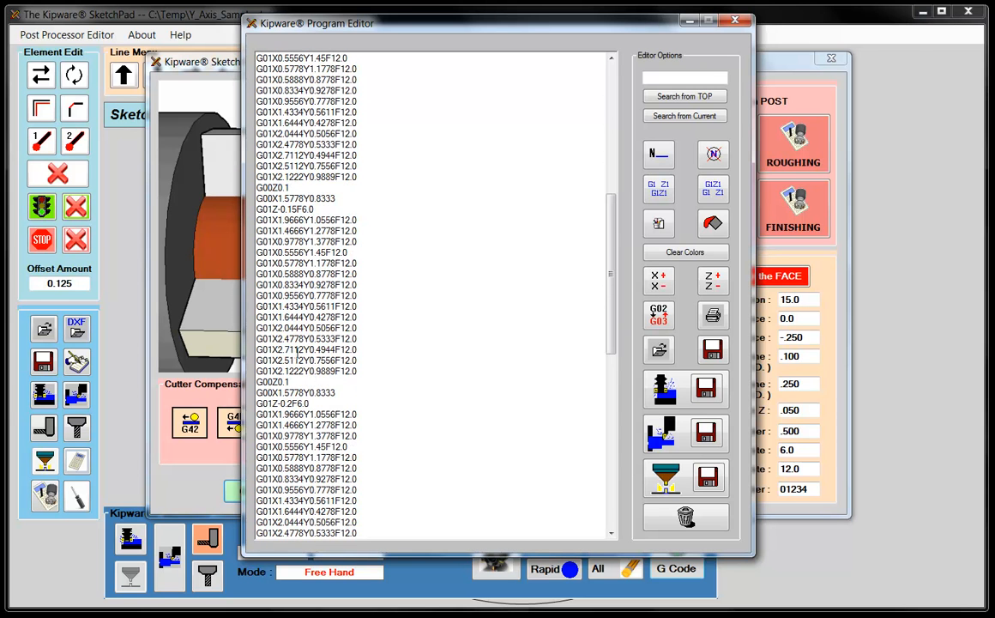
drag(611, 404, 625, 242)
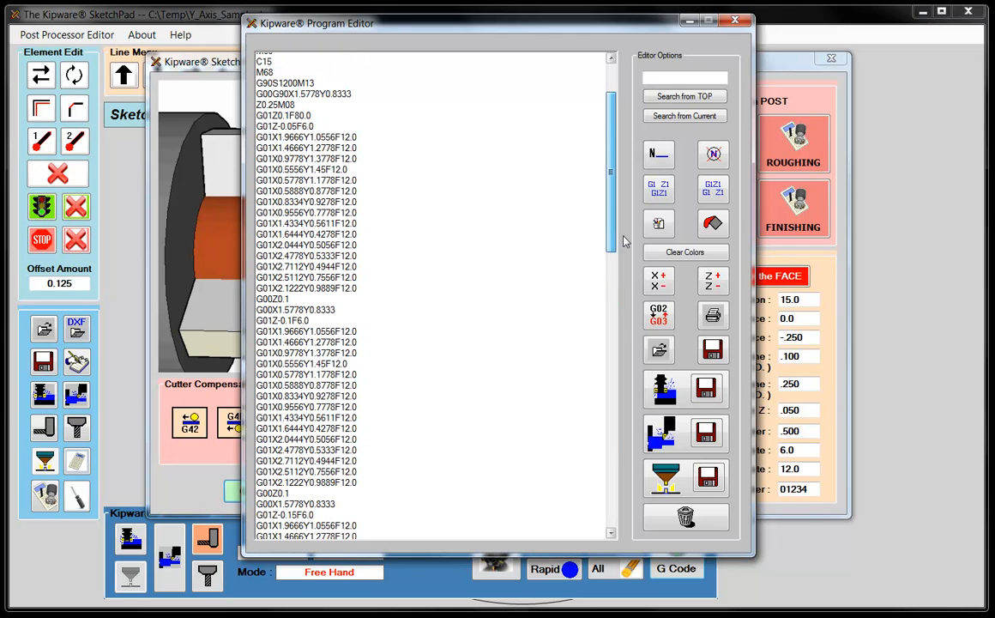
click(704, 436)
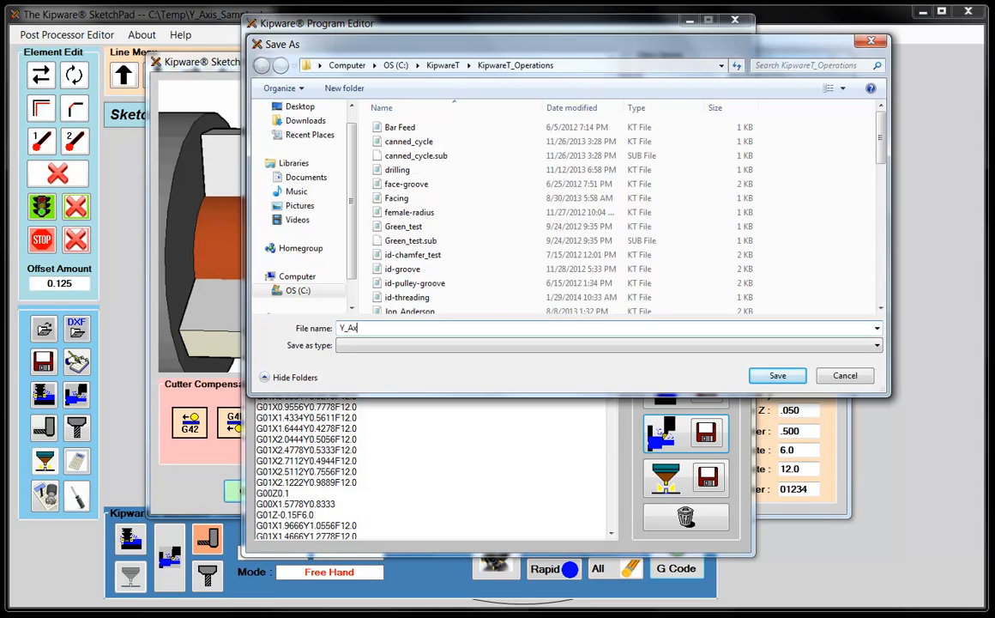
text(Y_Axis_Rough_Face1)
click(774, 383)
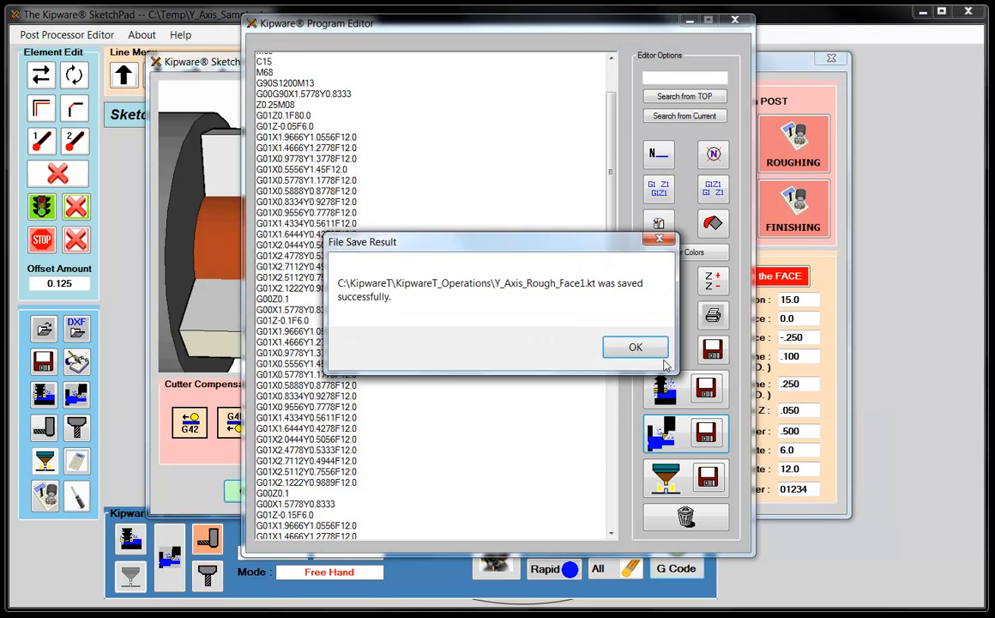
click(630, 346)
click(735, 20)
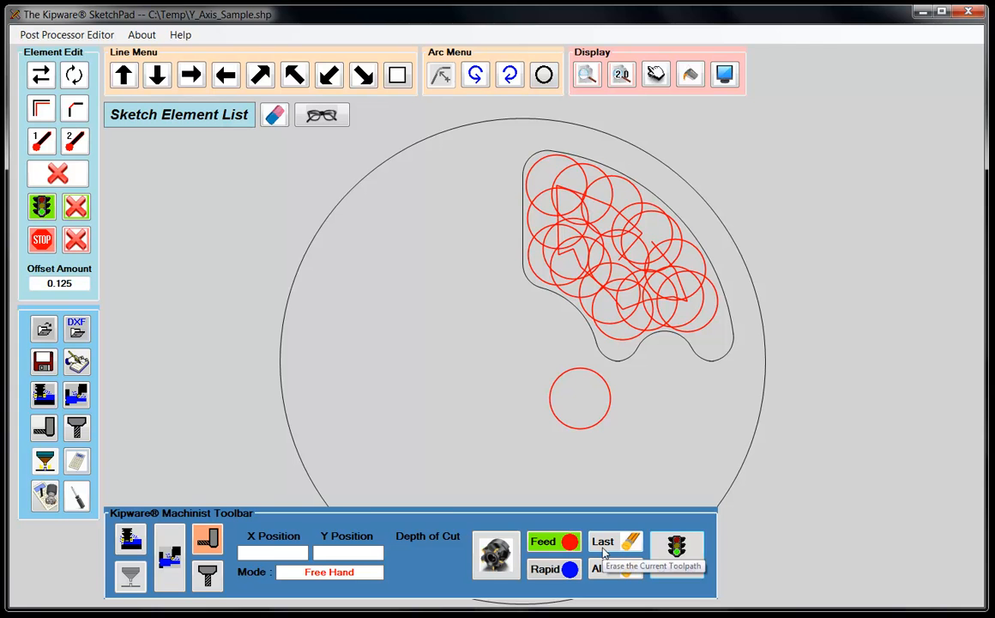
Step: Erase the entire roughing toolpath from the sketch and set the .1875 End Mill as the default tool
click(616, 571)
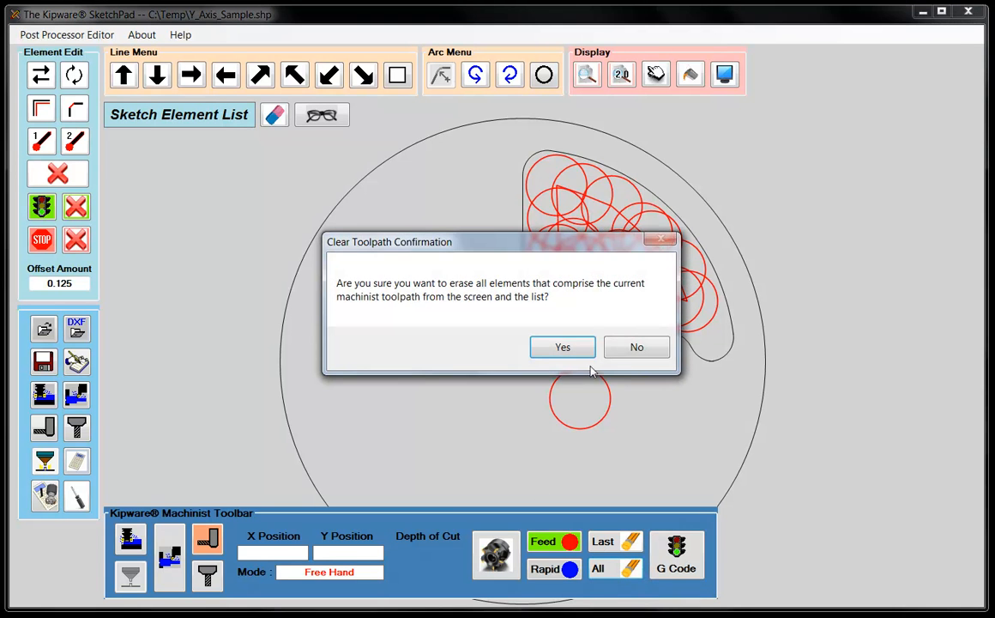
click(573, 349)
click(497, 552)
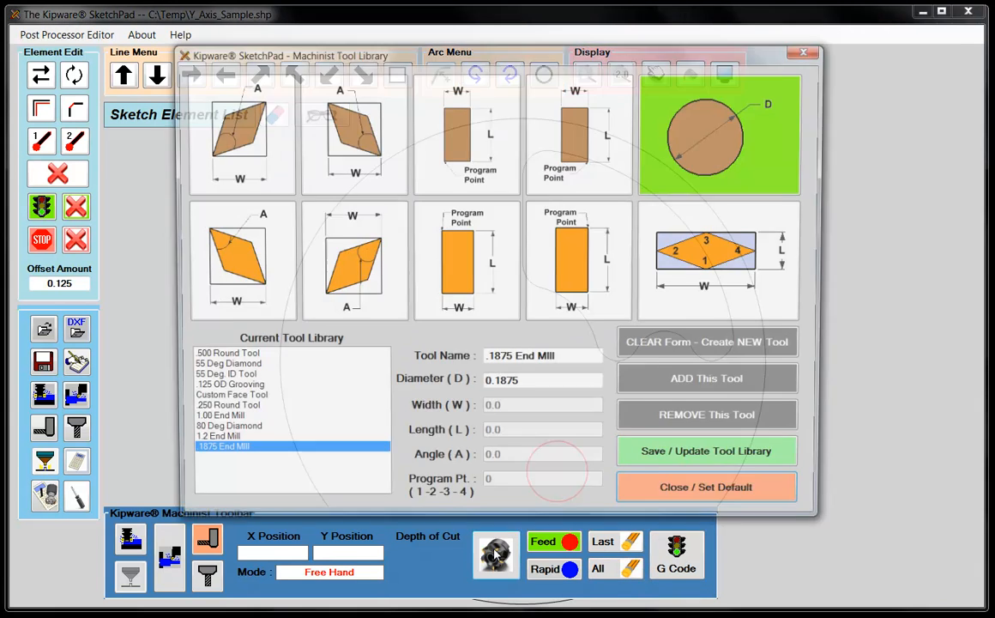
click(717, 497)
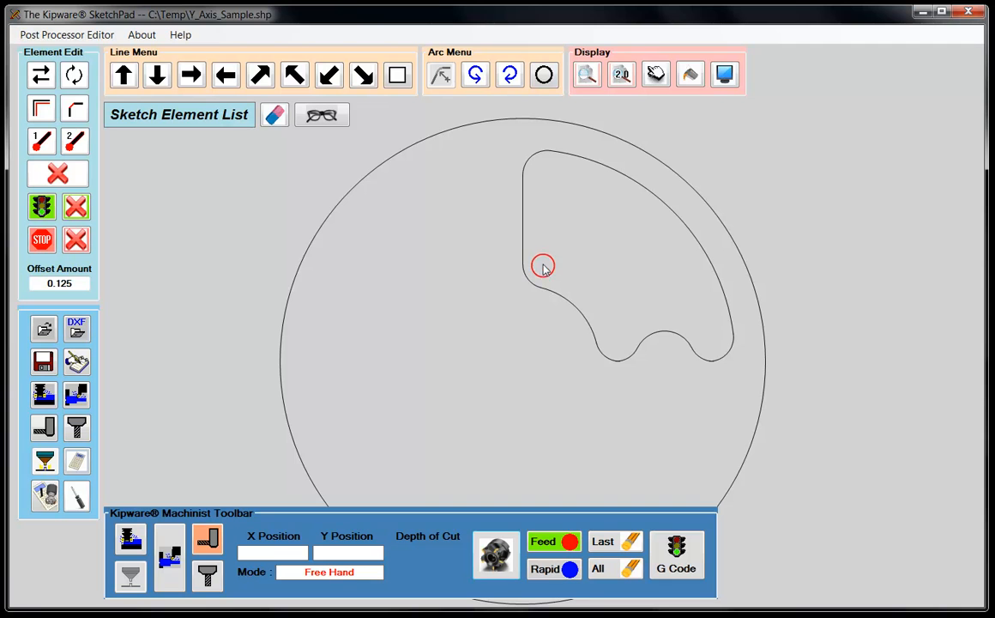
Step: Sketch a rapid move from inside the pocket to beside the outer arc near the pocket's upper corner, and switch to feed moves
right_click(586, 227)
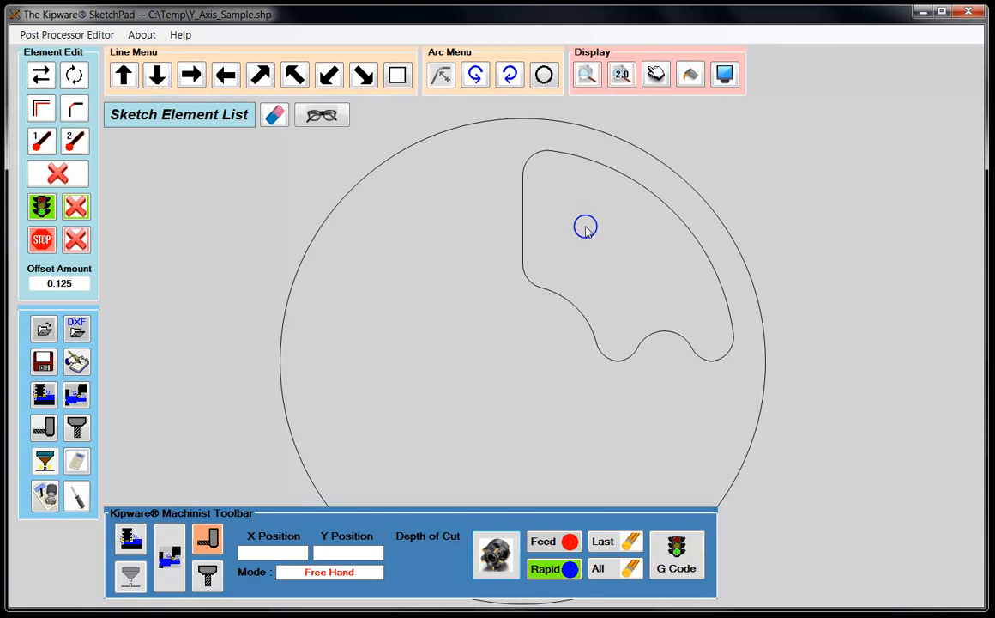
click(586, 227)
click(565, 176)
right_click(565, 175)
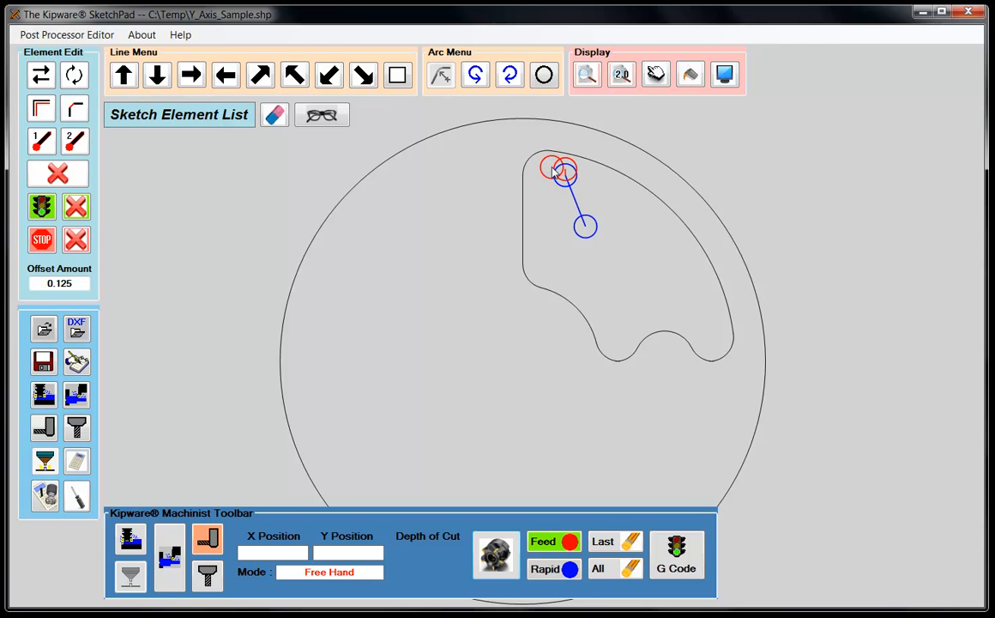
Step: Add feed moves around the pocket's upper-left corner and down its straight left wall to the lower-left corner
click(549, 172)
click(544, 171)
click(538, 183)
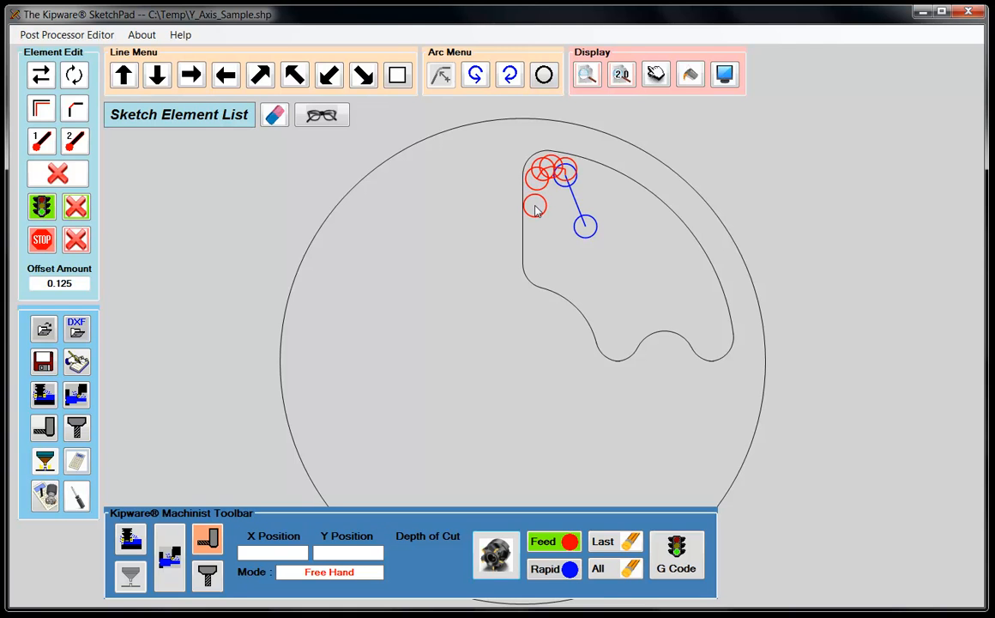
click(536, 205)
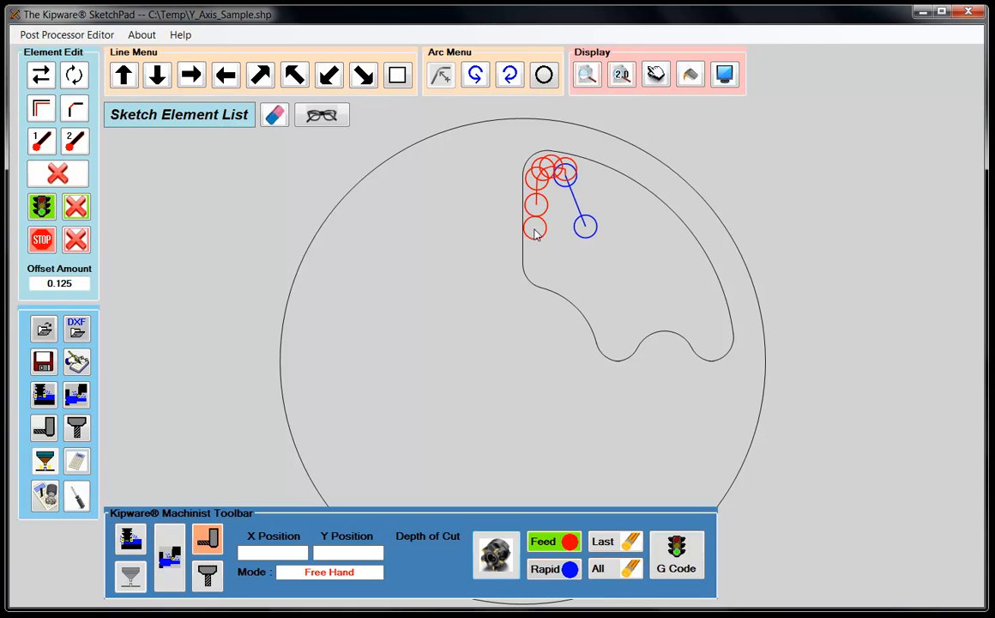
click(535, 243)
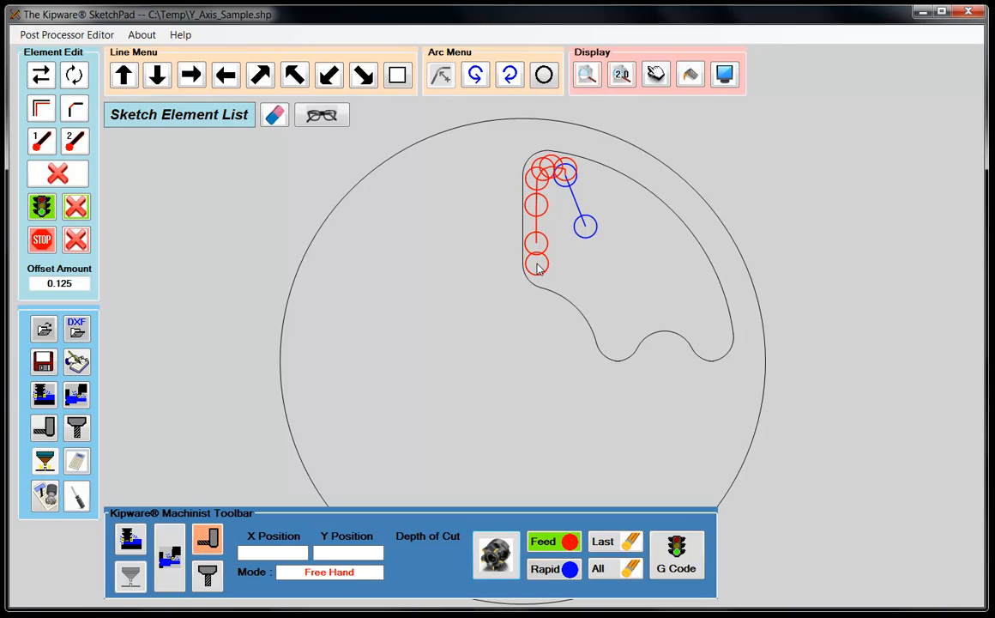
click(537, 268)
click(543, 275)
Step: Continue the feed moves along the pocket's inner arc into the first lower lobe
click(562, 285)
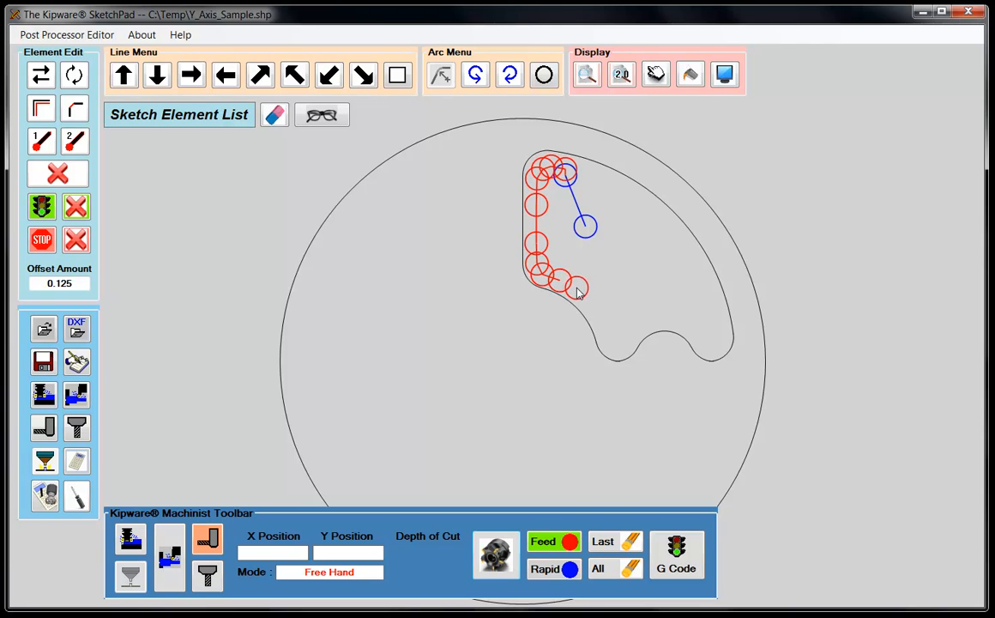
click(580, 293)
click(595, 308)
click(603, 321)
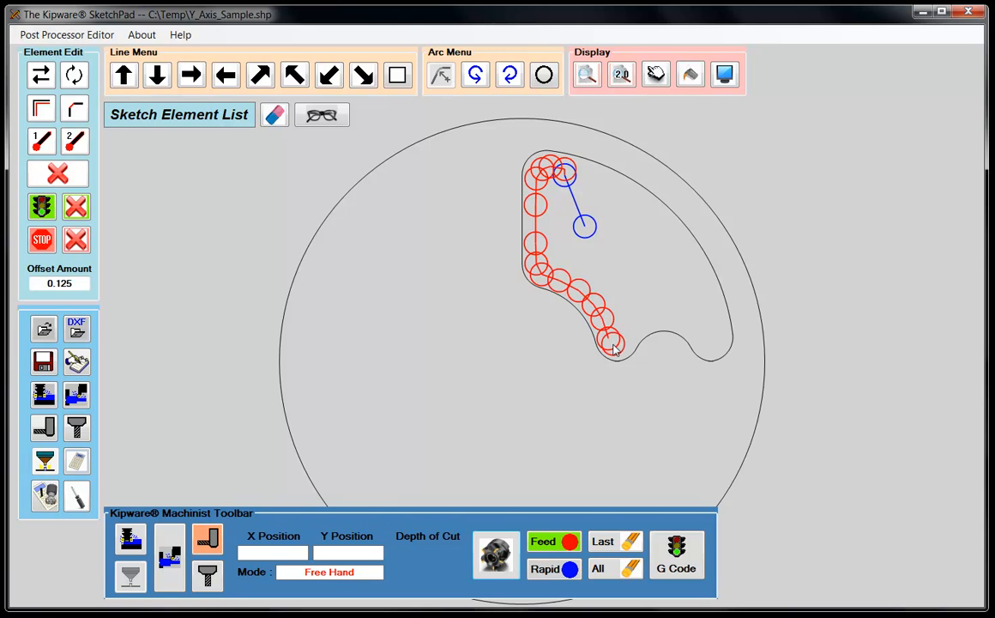
click(610, 342)
Step: Continue the feed moves out of the first lobe, over the rounded bump and around the second lower lobe
click(628, 340)
click(639, 326)
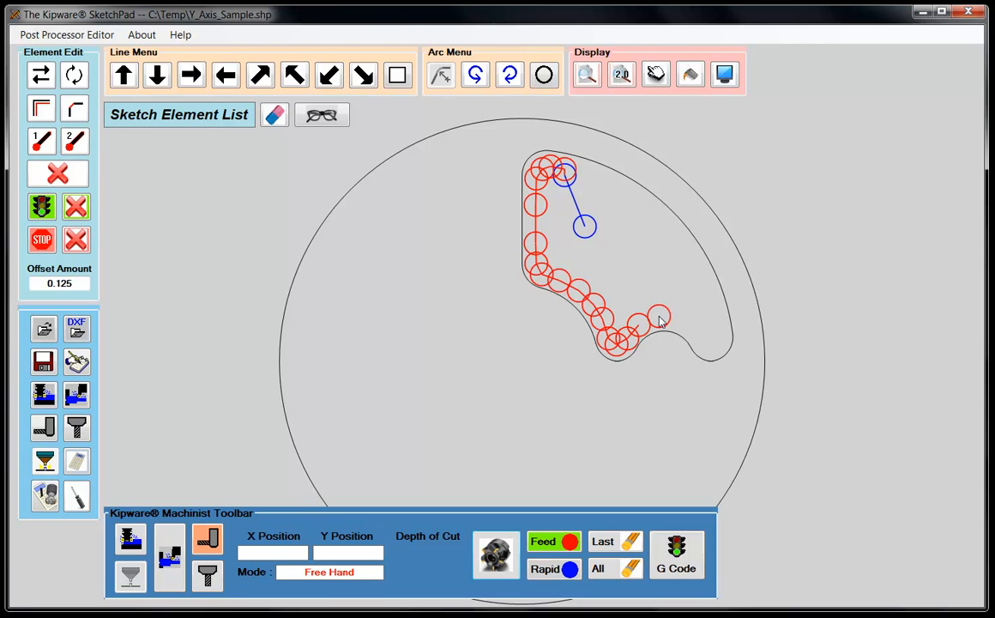
click(660, 321)
click(679, 320)
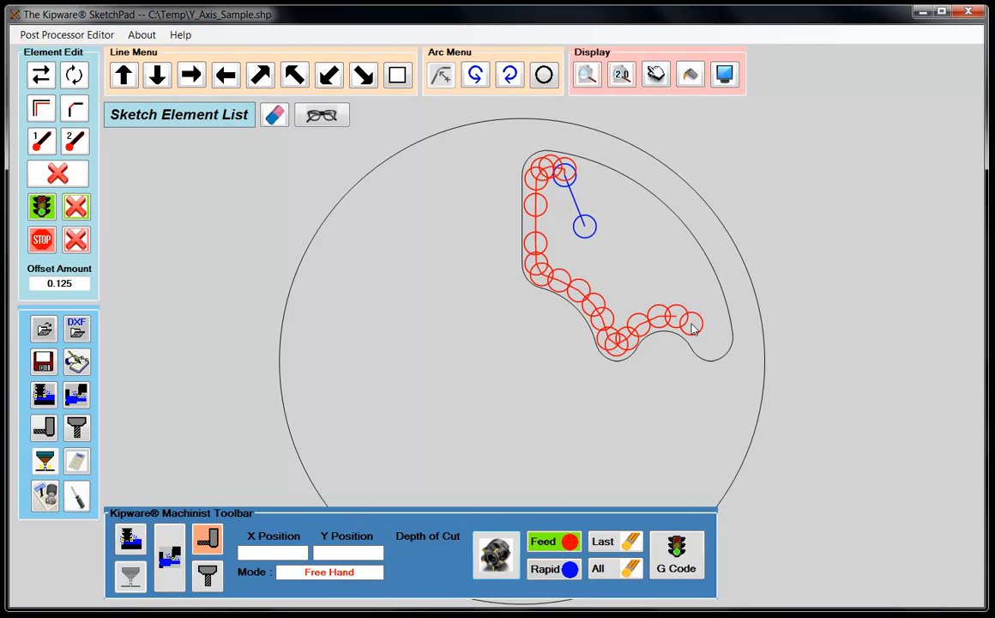
click(693, 329)
click(703, 338)
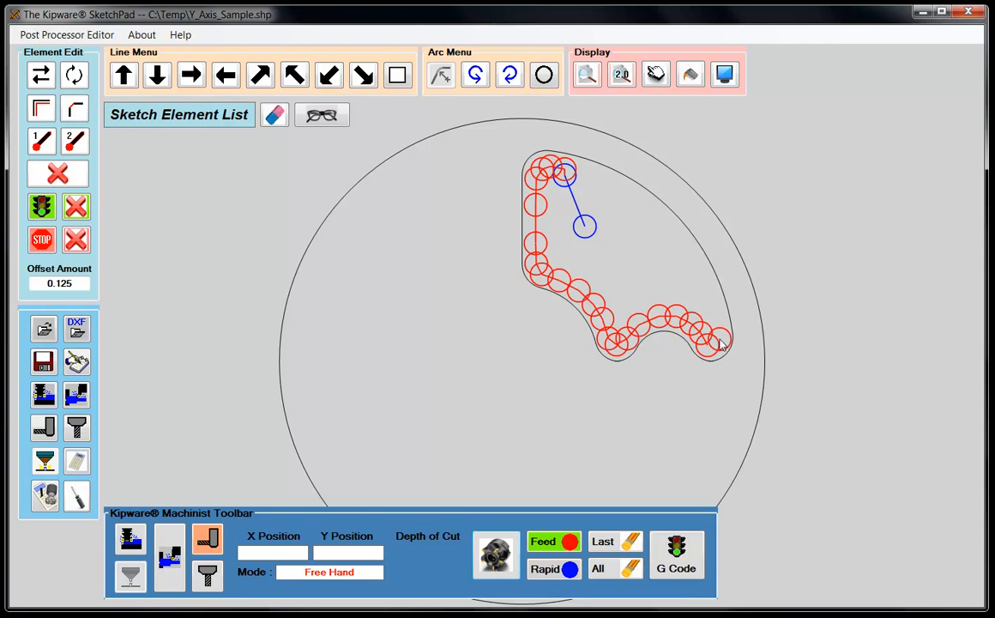
click(719, 338)
Step: Finish the feed moves along the pocket's outer arc up to the upper corner, and rapid back to the toolpath's starting point
click(709, 299)
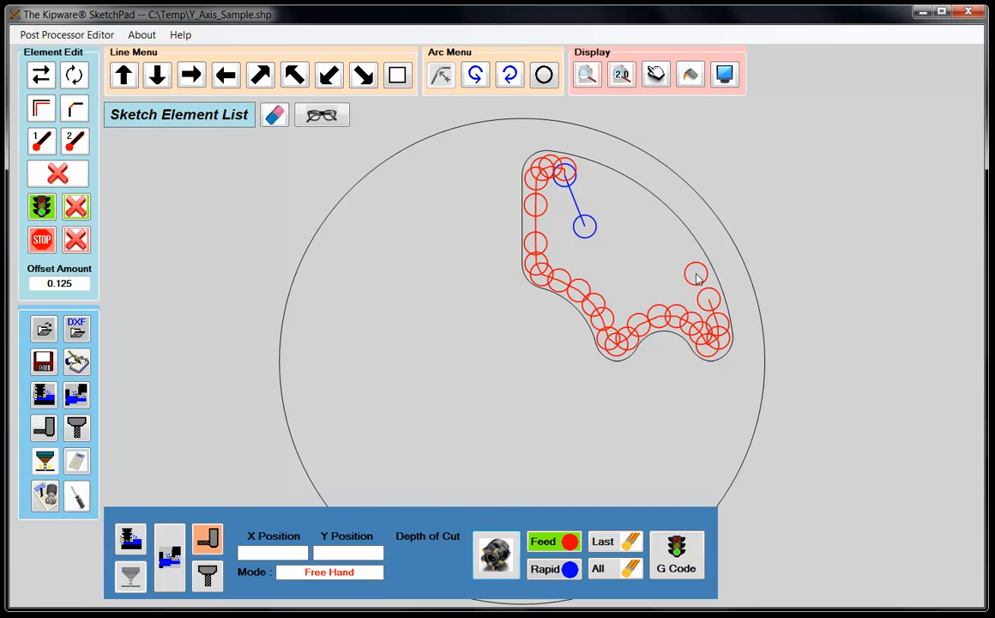
click(696, 269)
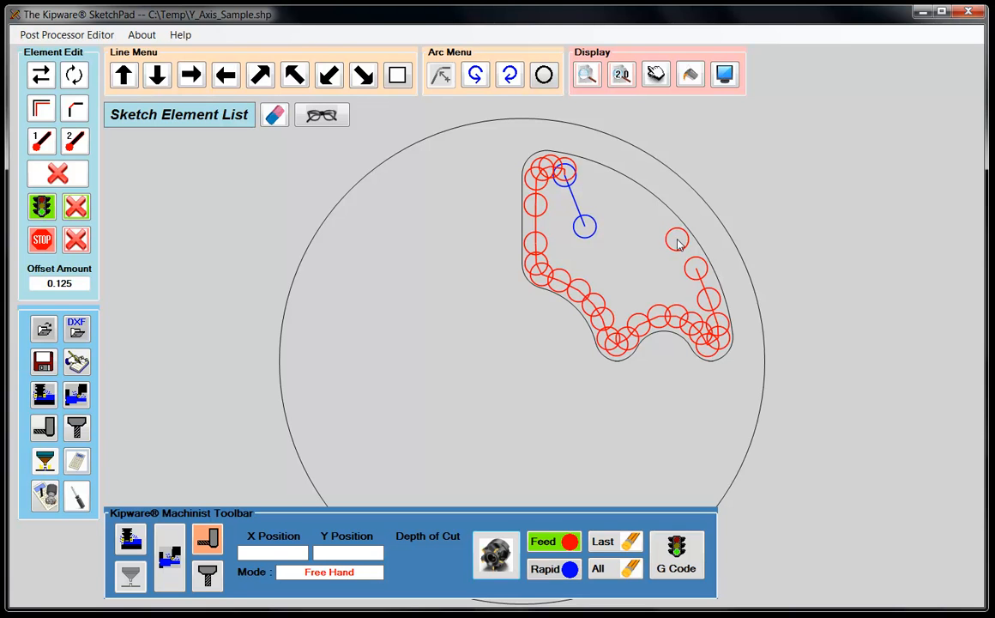
click(676, 241)
click(658, 220)
click(641, 204)
click(625, 193)
click(605, 183)
click(594, 180)
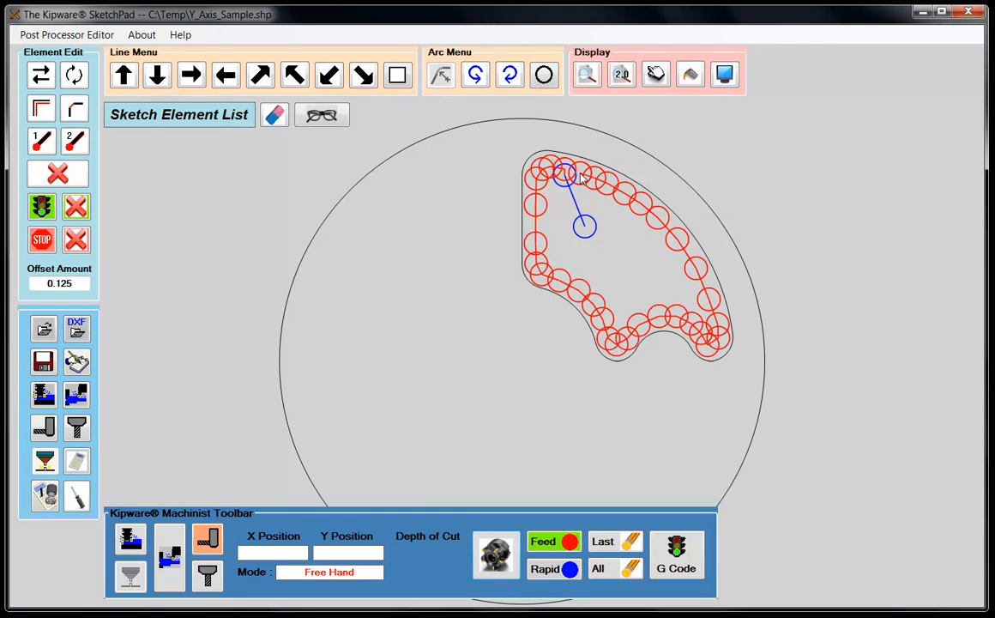
click(553, 568)
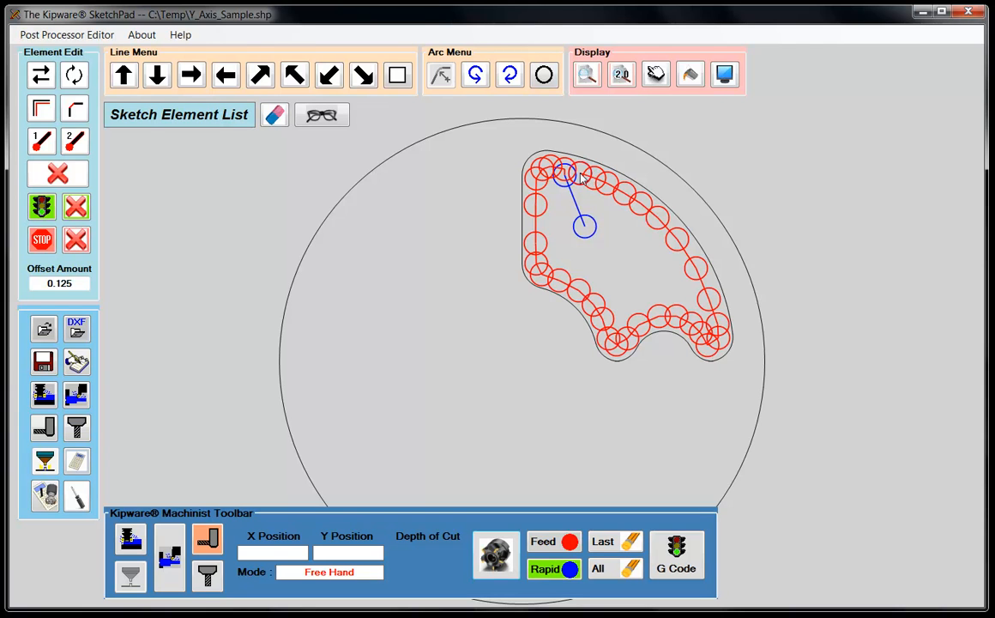
click(587, 227)
Step: Start G-code generation for the toolpath with spindle RPM 2500, depth of cut .050 and cutter diameter .1875
click(676, 549)
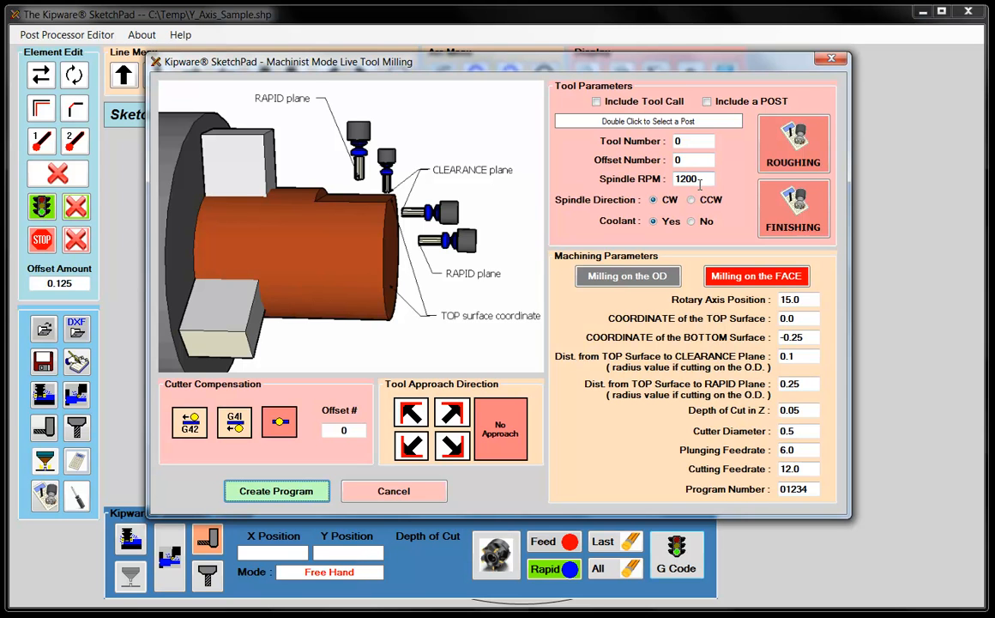
double_click(686, 178)
text(250)
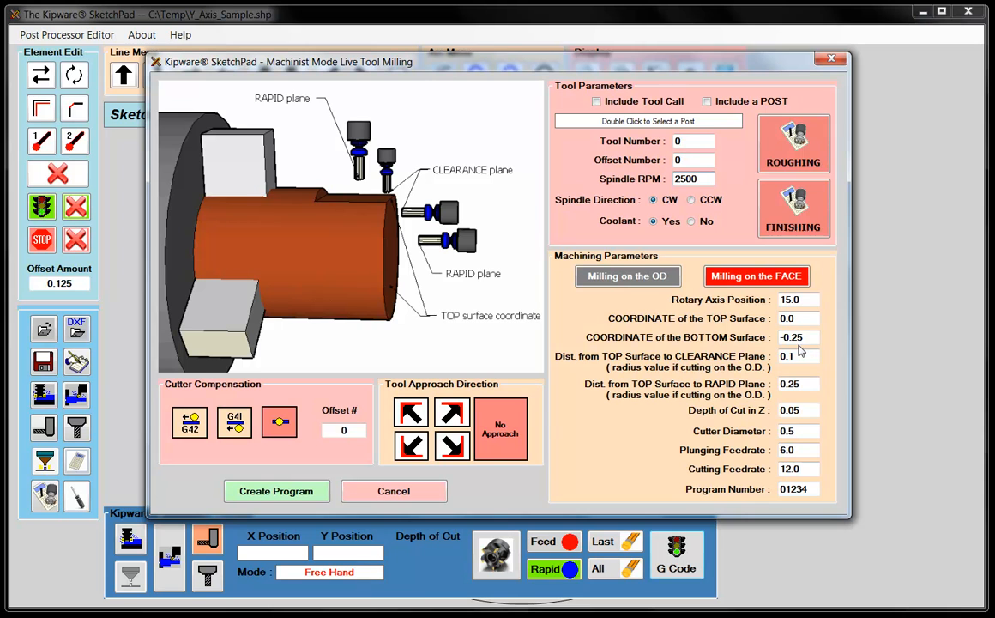
click(803, 411)
text(.)
key(Tab)
text(.1875)
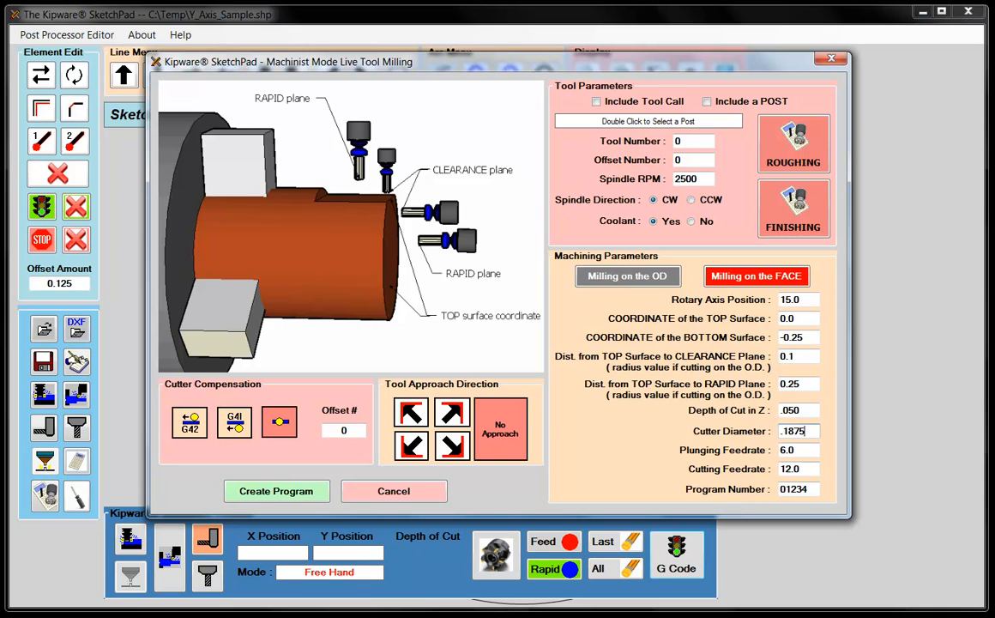
Step: Set the plunging feedrate to 20.0 and the cutting feedrate to 8.0, and create the program
key(Tab)
text(20.)
key(Tab)
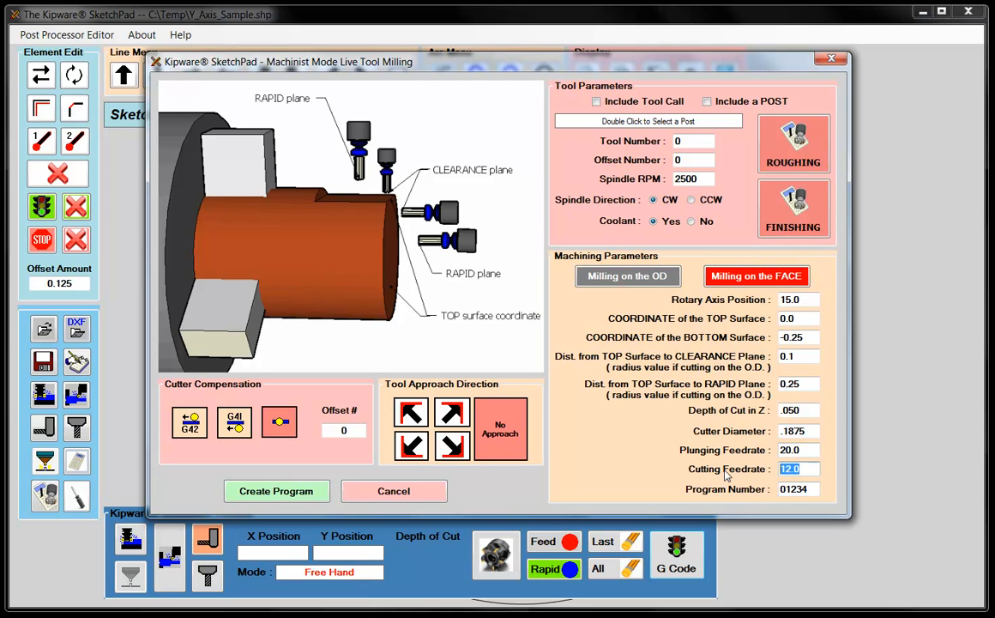
text(6)
text(8.0)
click(276, 491)
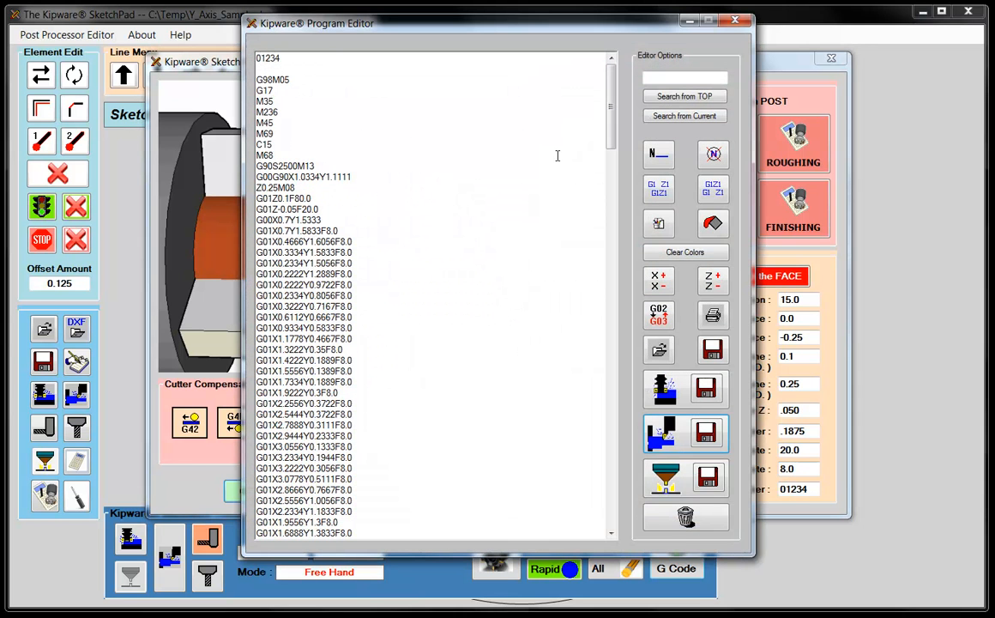
Step: Save the generated G-code as the turning operation Y_Axis_Rough_Face2 in the KipwareT_Operations folder and close the milling form
drag(612, 114, 626, 97)
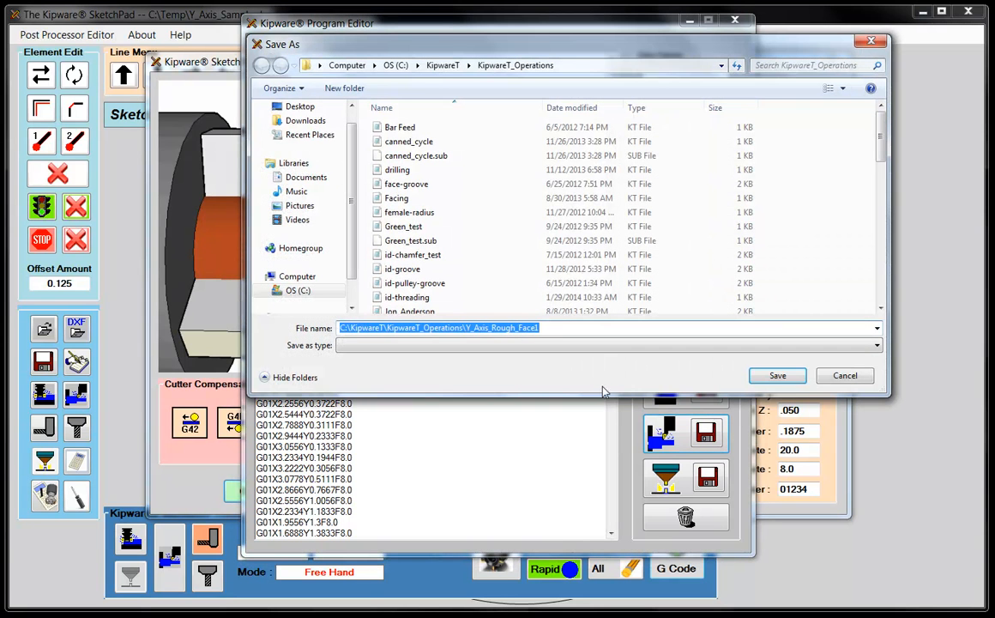
click(560, 329)
click(537, 329)
key(BackSpace)
text(2)
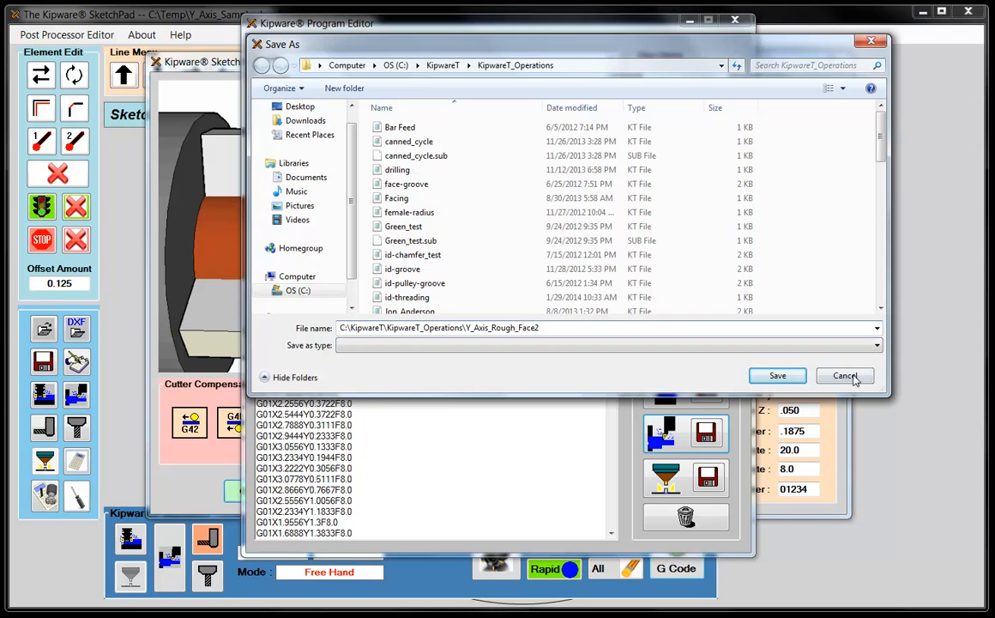
click(777, 376)
click(697, 349)
click(831, 57)
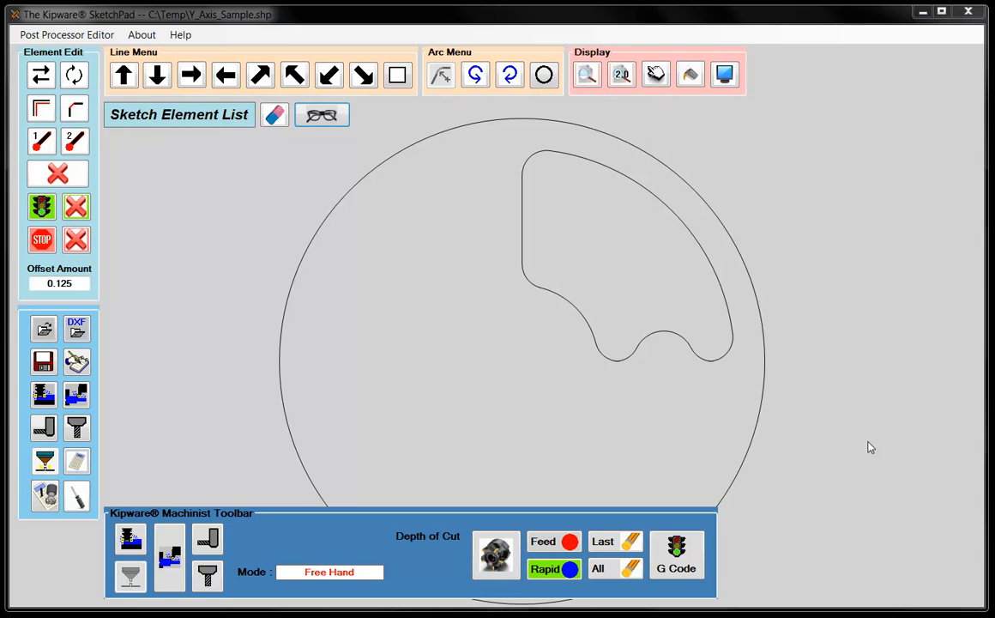
Step: Look through the sketch elements and set the pocket's lower-left corner arc as toolpath start and the straight left wall line as toolpath end
click(321, 117)
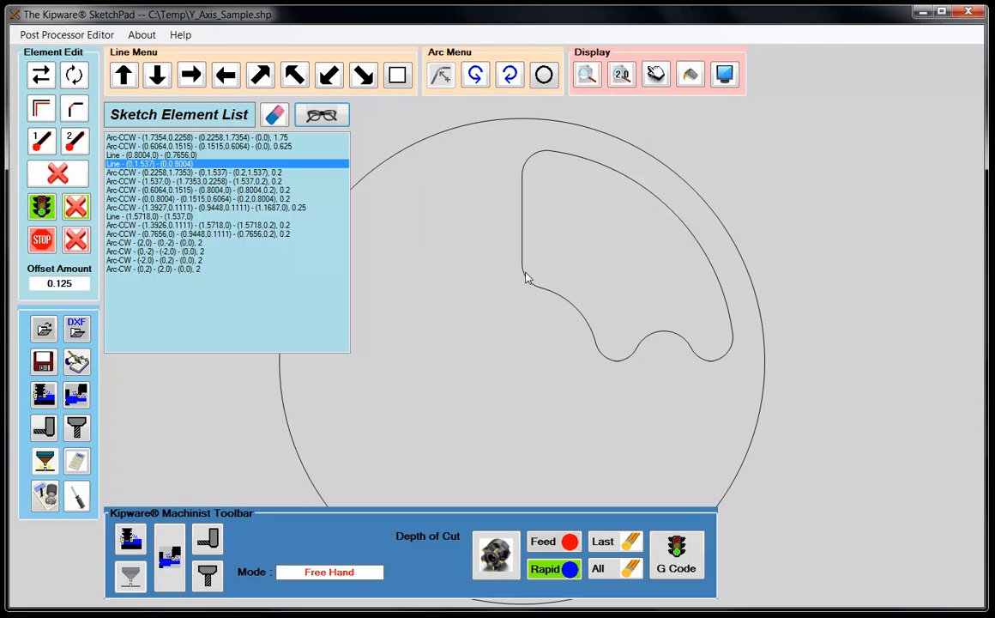
click(181, 138)
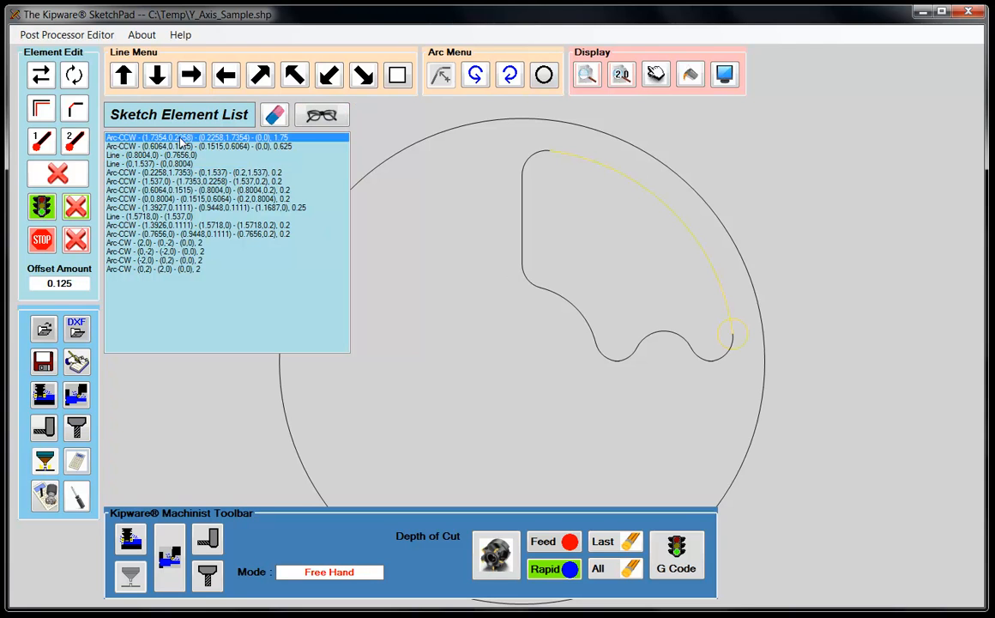
click(181, 146)
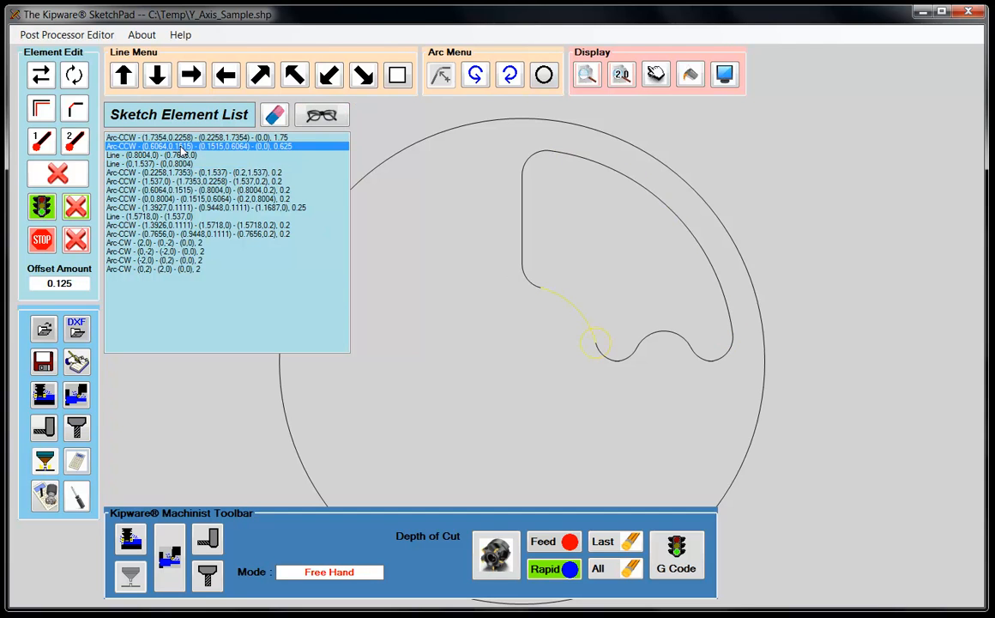
click(180, 173)
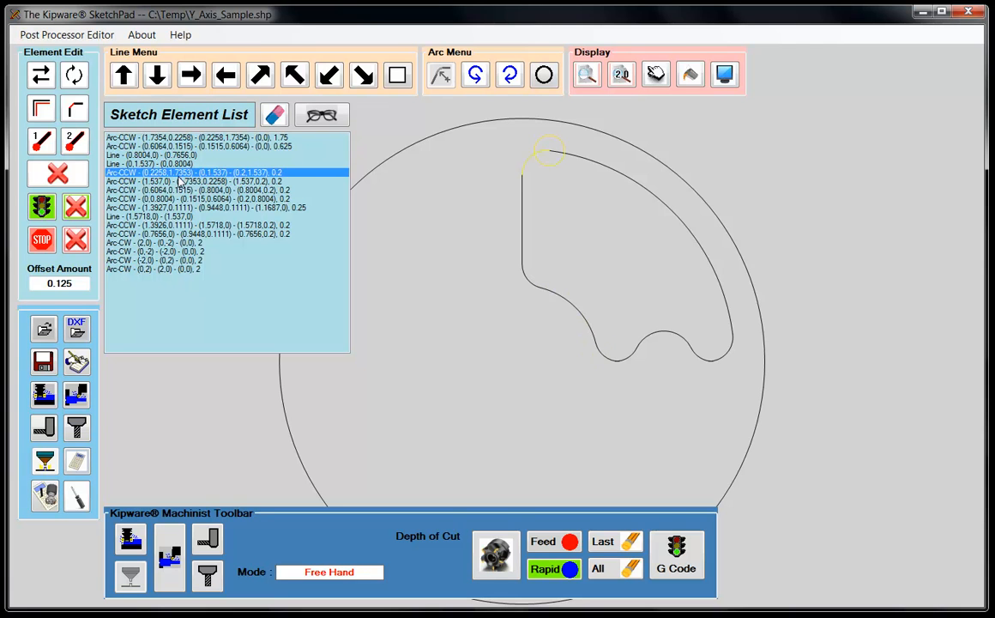
click(178, 182)
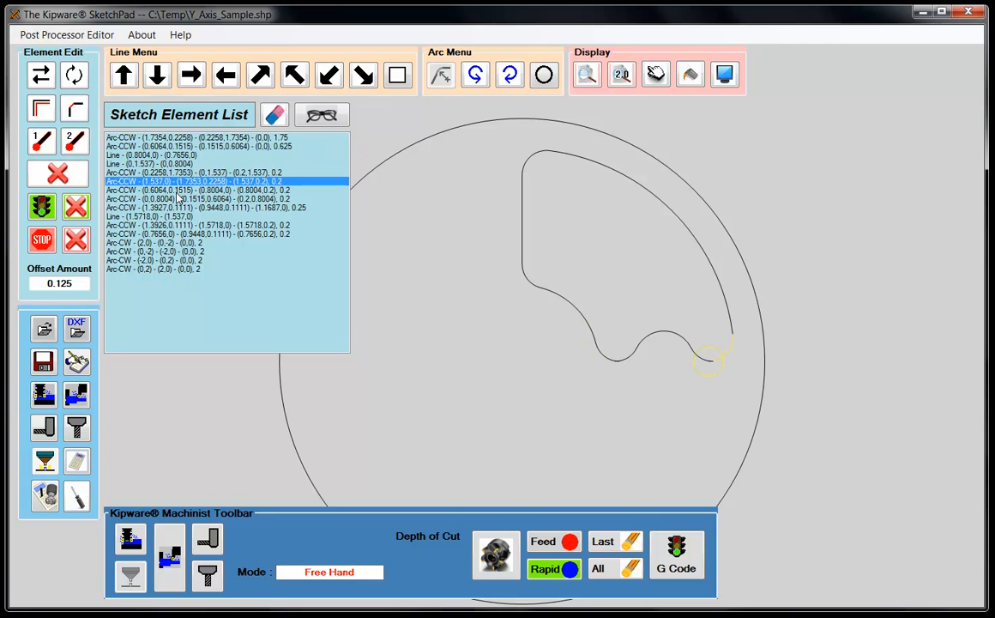
click(178, 193)
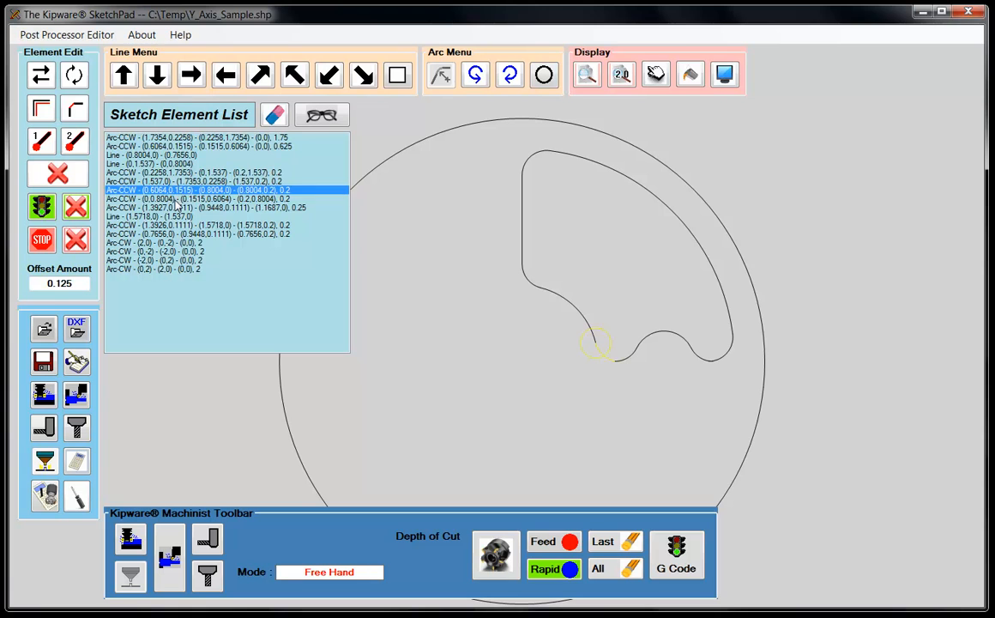
click(165, 197)
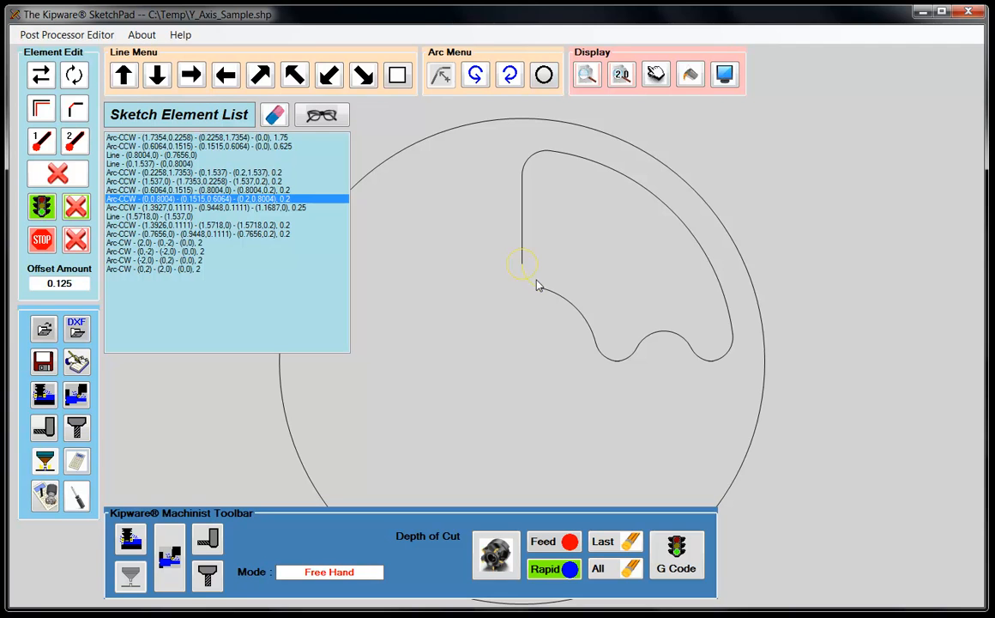
click(47, 214)
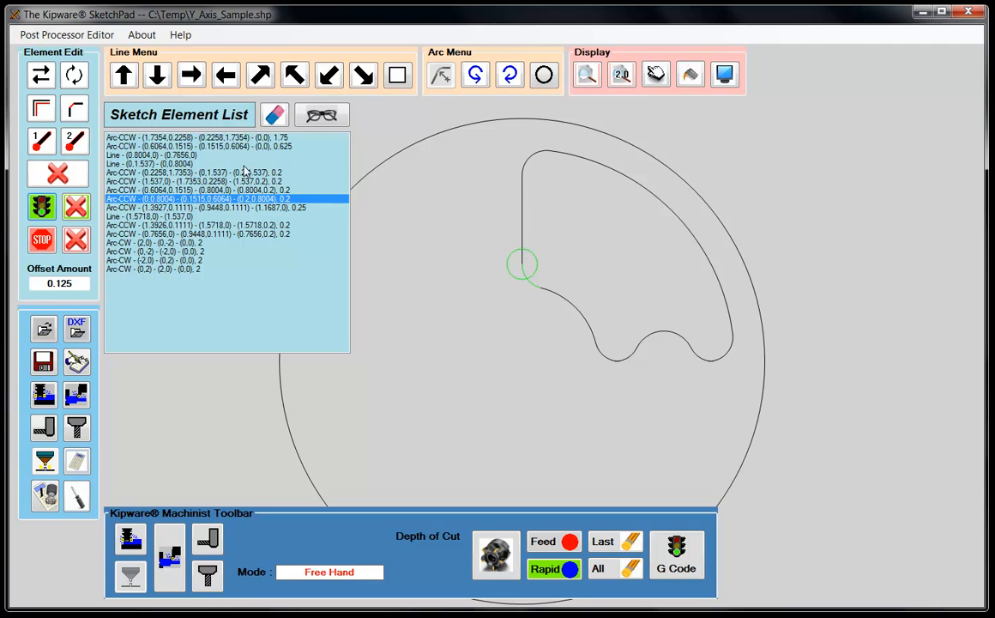
click(165, 164)
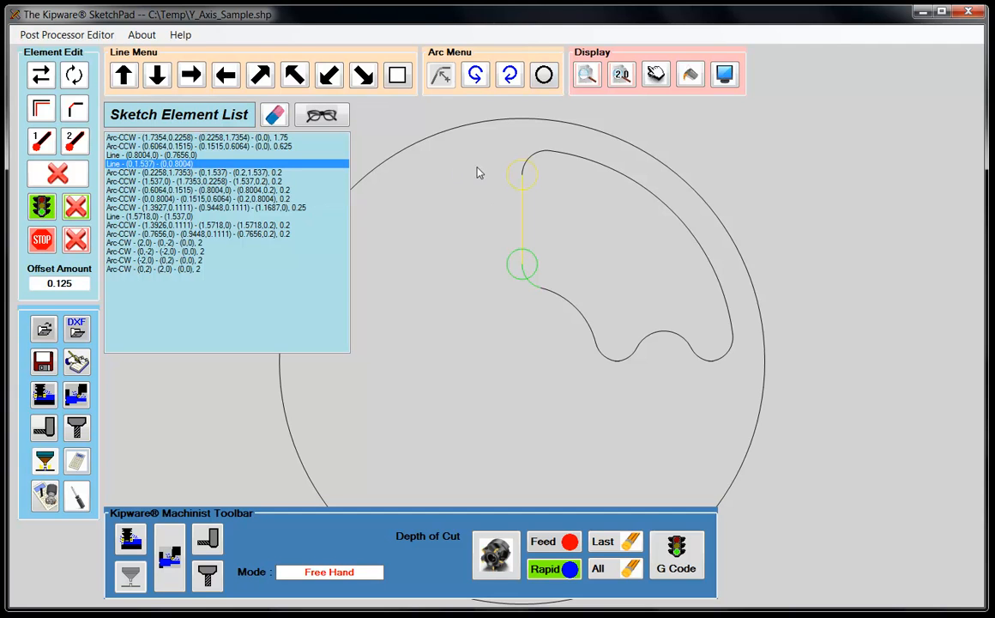
click(43, 240)
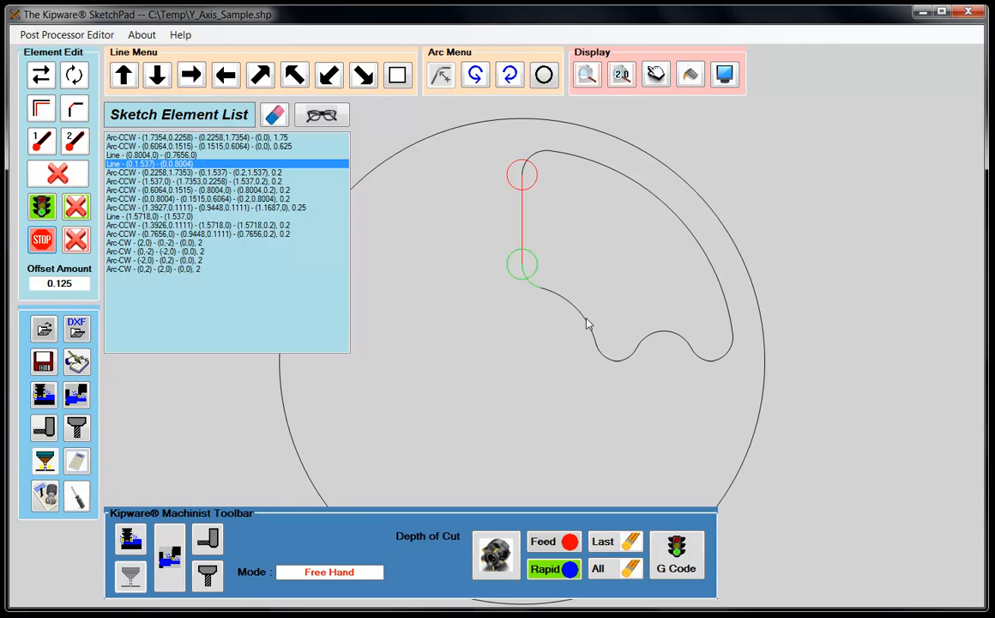
Step: Start a live tool milling program for the marked pocket contour with spindle RPM 2500 and rotary axis position 15.0
click(47, 428)
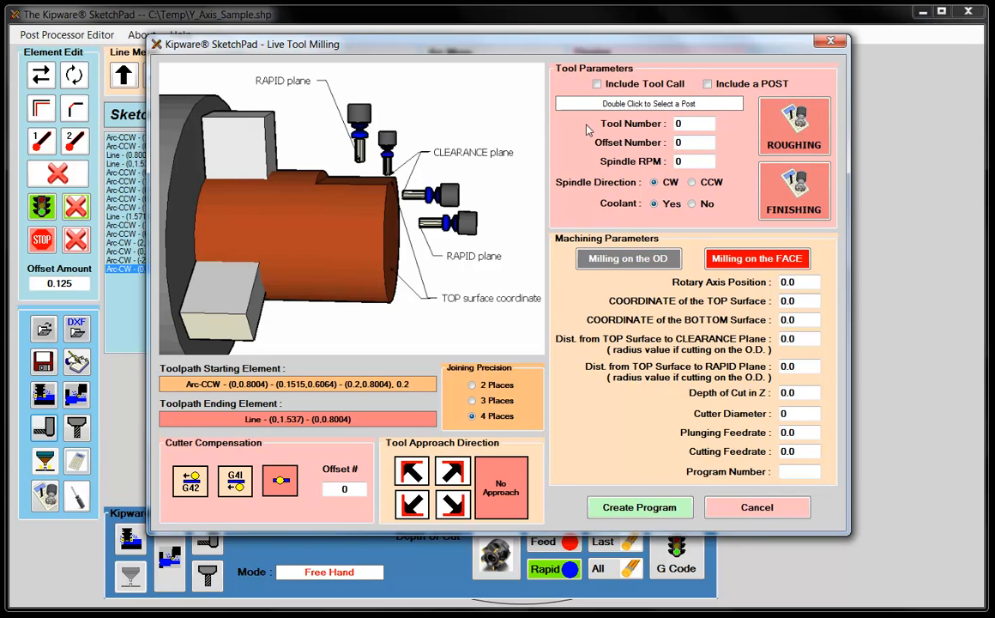
double_click(699, 163)
text(2500)
key(Tab)
key(Tab)
key(Tab)
key(Tab)
key(Tab)
key(Tab)
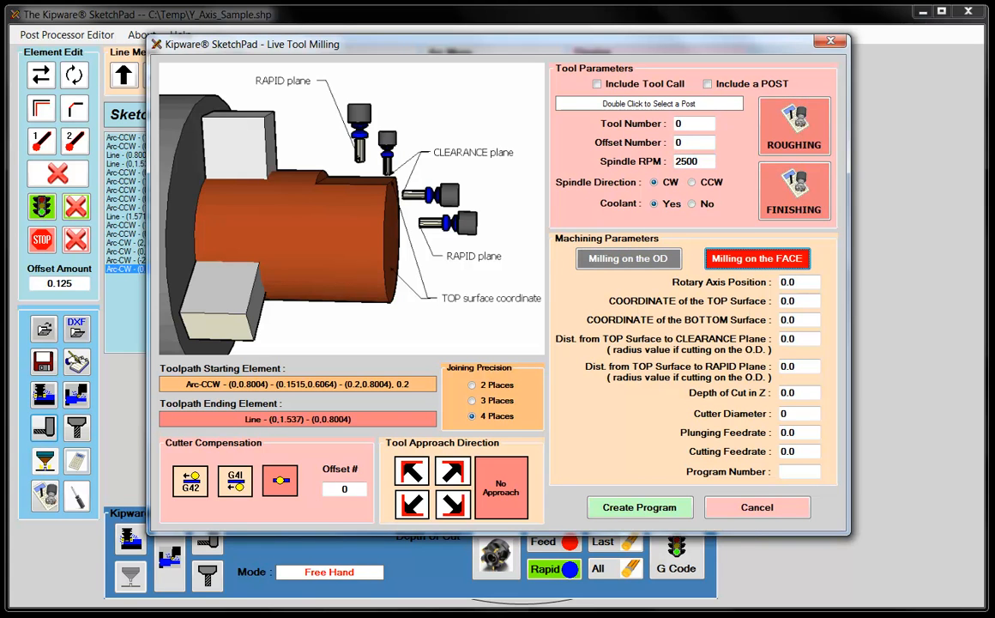
text(15.0)
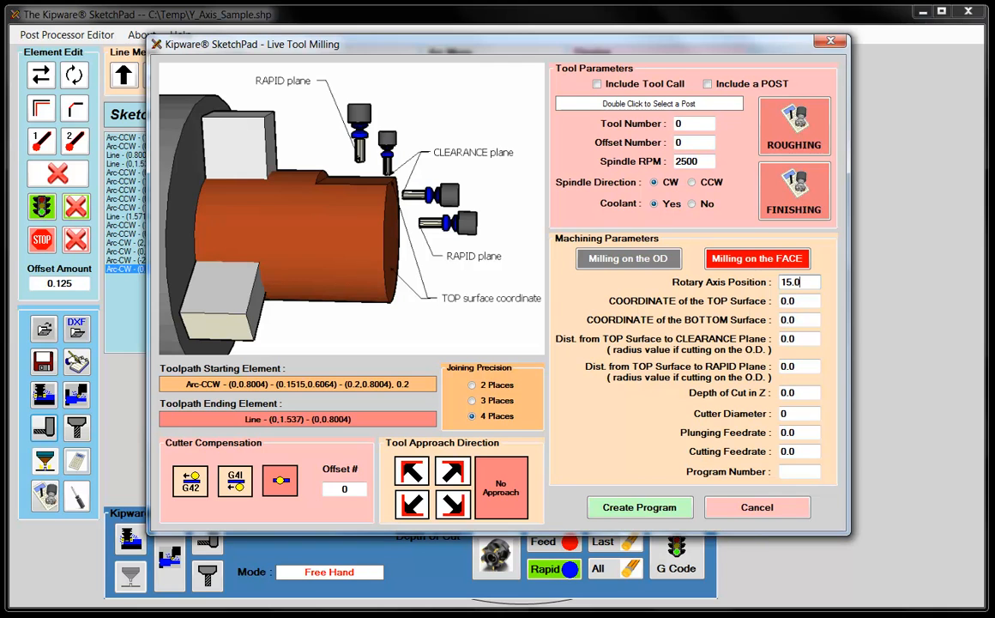
Step: Set the bottom surface coordinate to -.250, the clearance plane distance to .100 and the rapid plane distance to .200
key(Tab)
key(Tab)
text(-.250)
key(Tab)
text(.100)
key(Tab)
text(.200)
key(Tab)
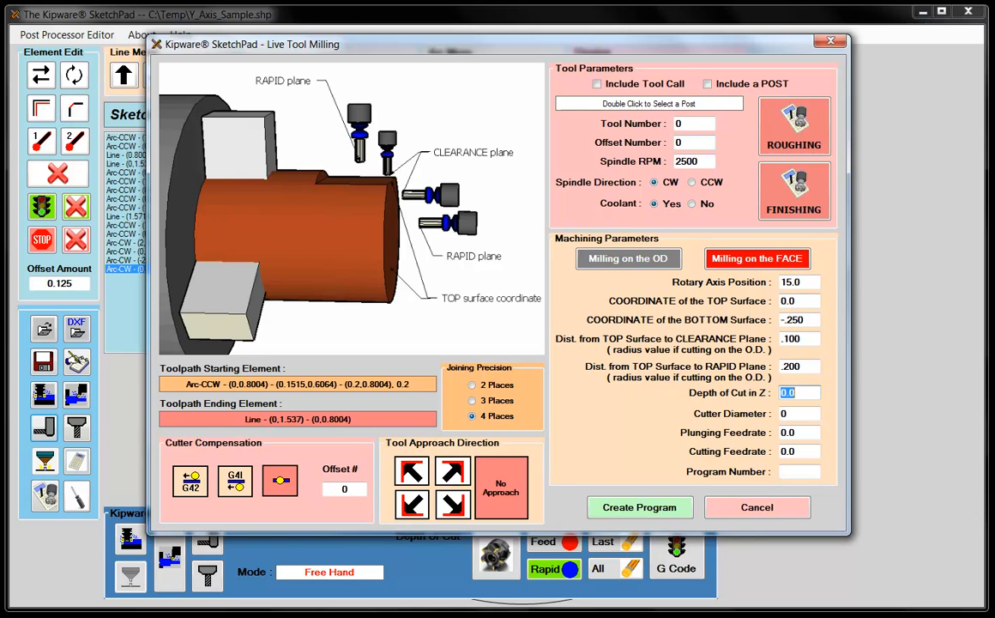
Step: Set the Z depth of cut to .100, cutter diameter .1875, plunging feedrate 20.0, cutting feedrate 10.0 and program number 01234
text(.100)
key(Tab)
text(.187)
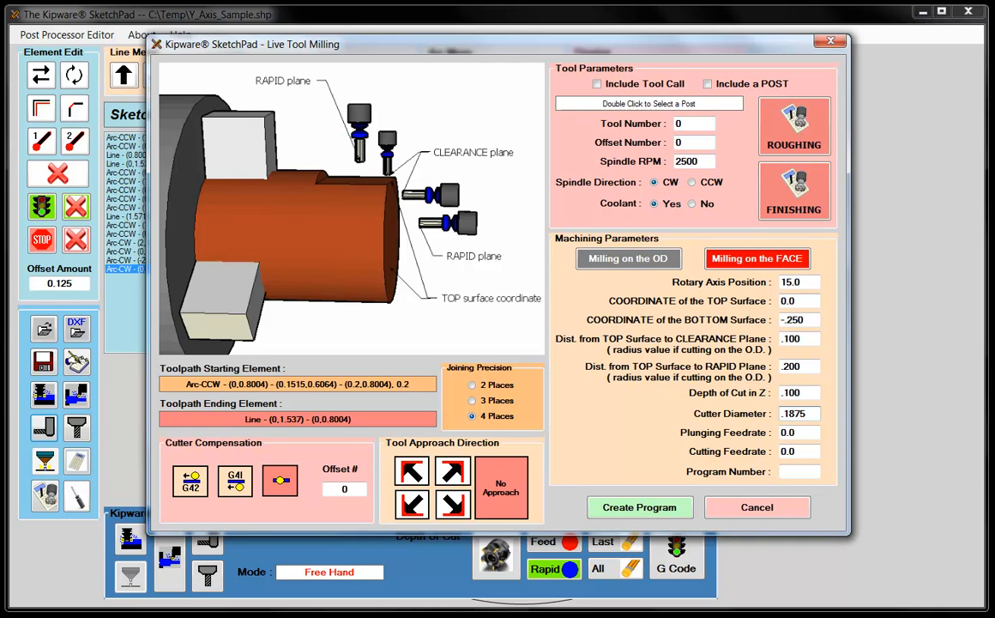
text(5)
key(Tab)
text(20.0)
key(Tab)
text(10.0)
key(Tab)
text(01234)
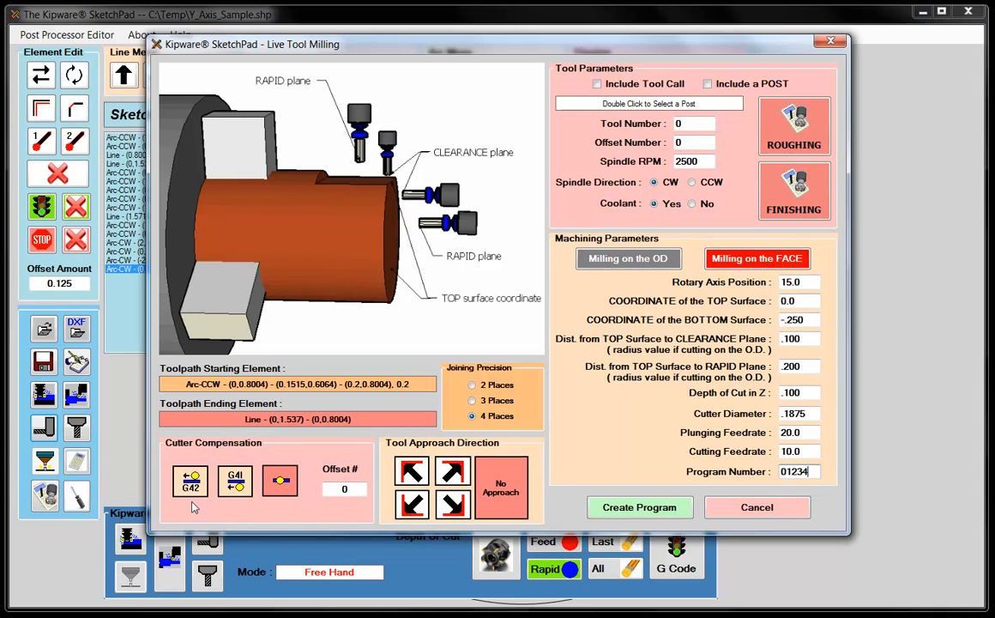
Step: Apply G41 cutter compensation with offset 12 and the lower-left tool approach direction, and create the contour program
click(236, 484)
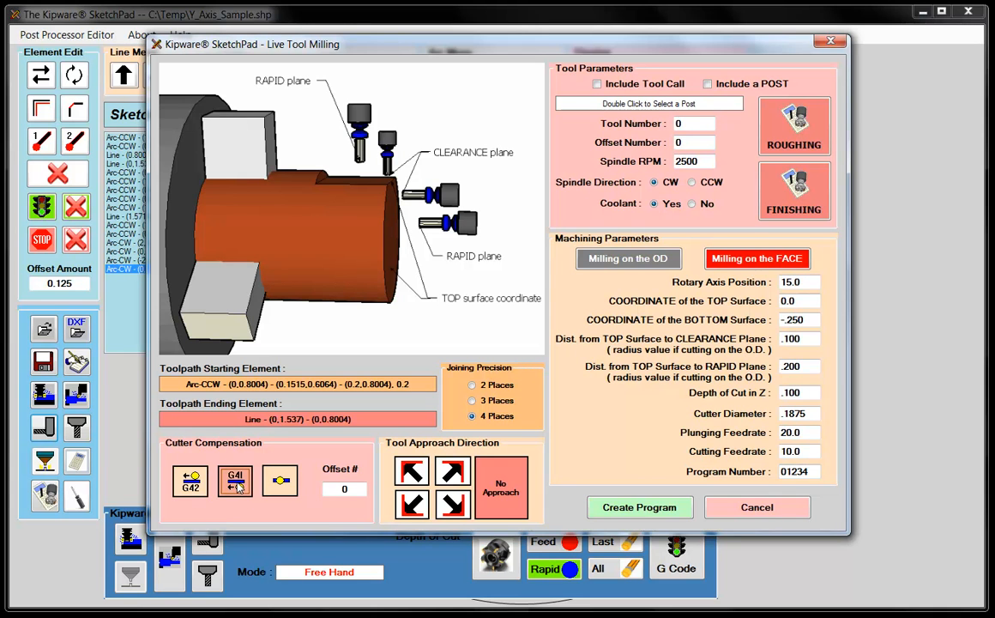
drag(363, 489, 318, 493)
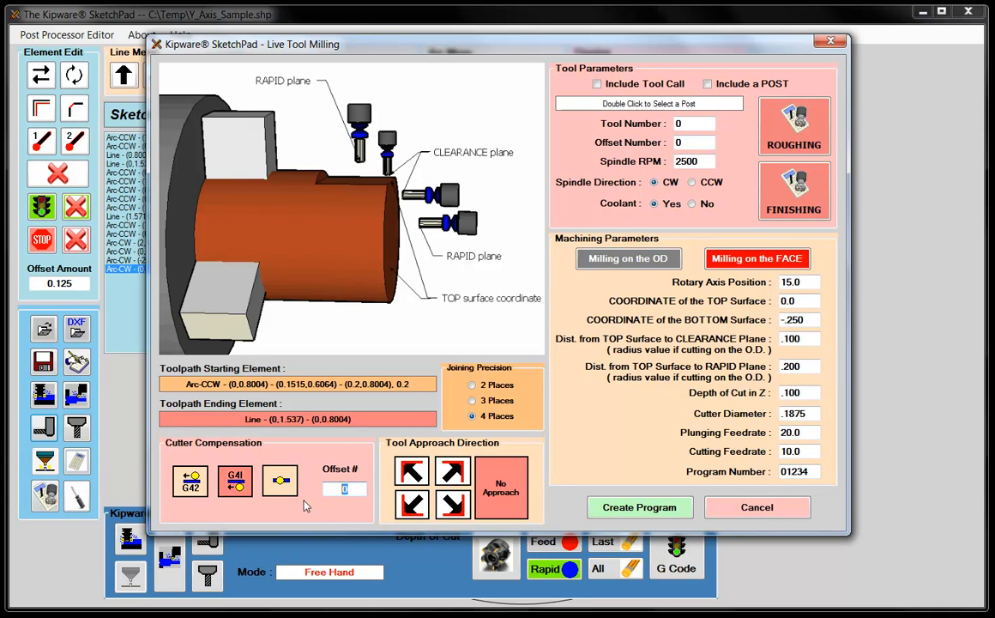
text(12)
click(412, 504)
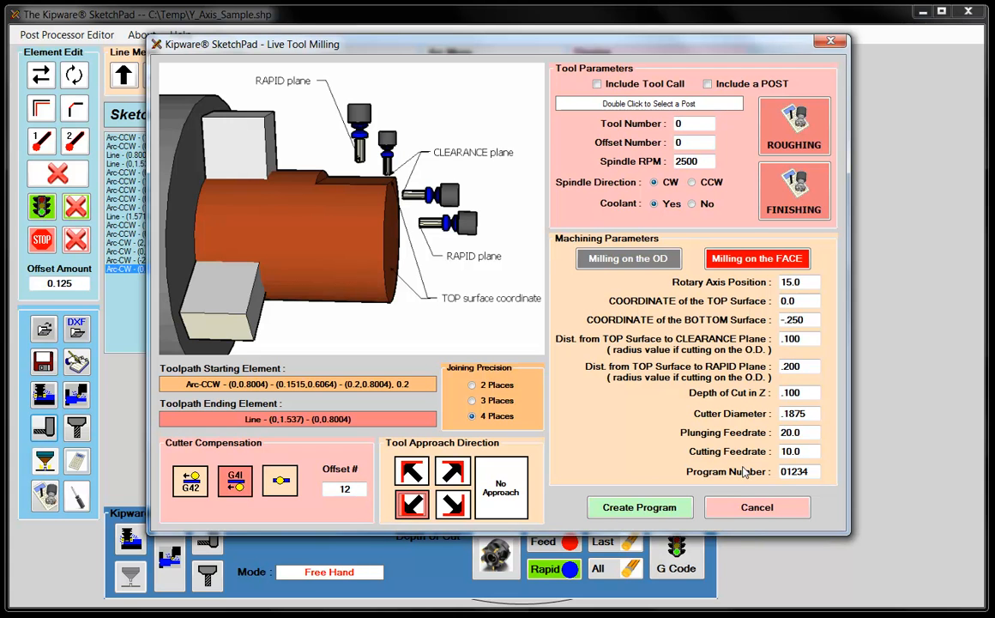
click(659, 509)
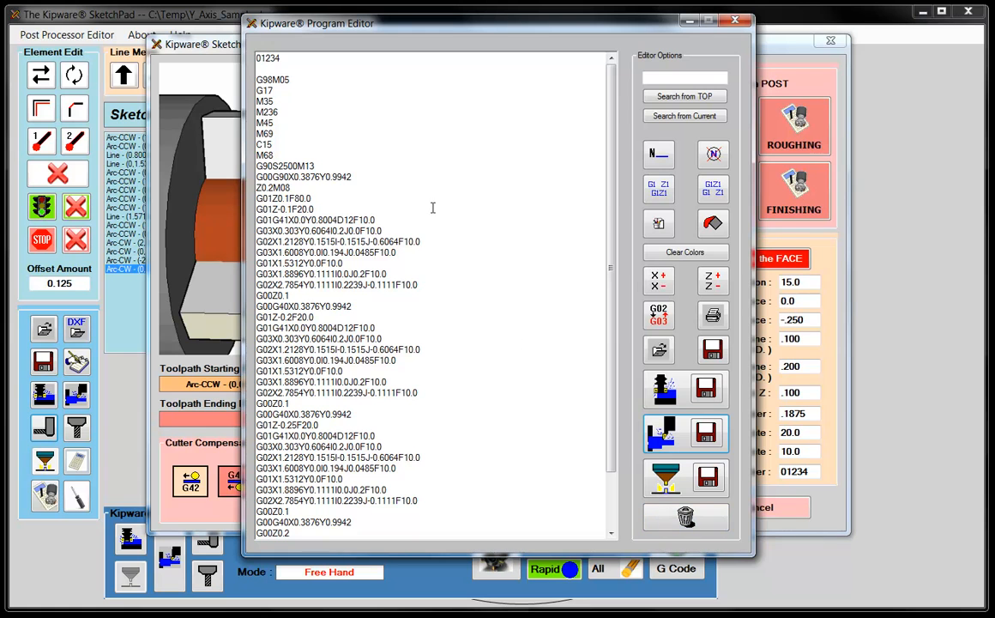
drag(612, 101, 604, 199)
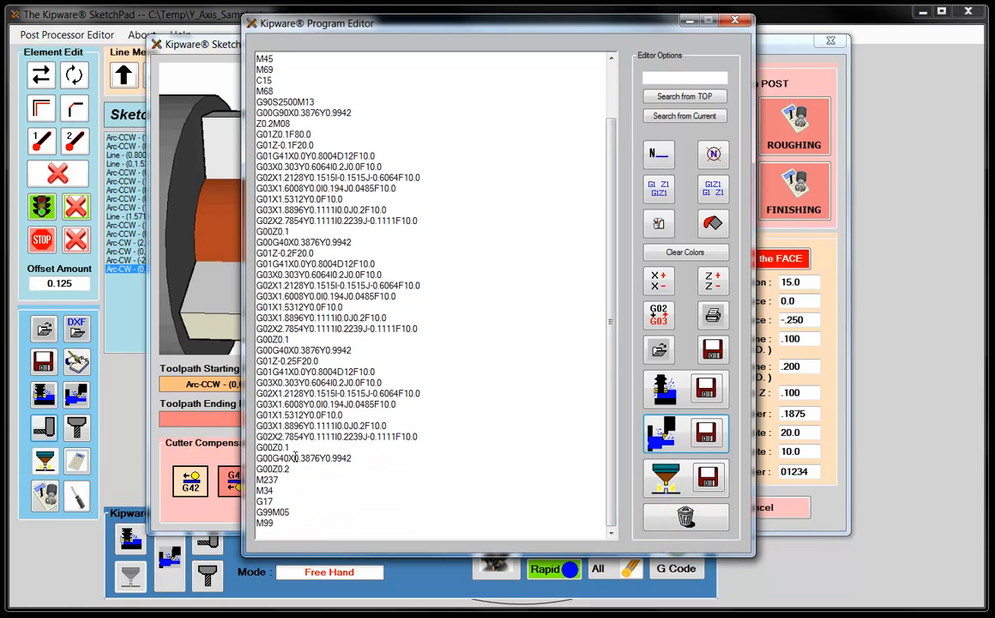
Step: Save the generated G-code as the turning operation Y_Axis_Finish_Face in the KipwareT_Operations folder and close the program editor
click(659, 351)
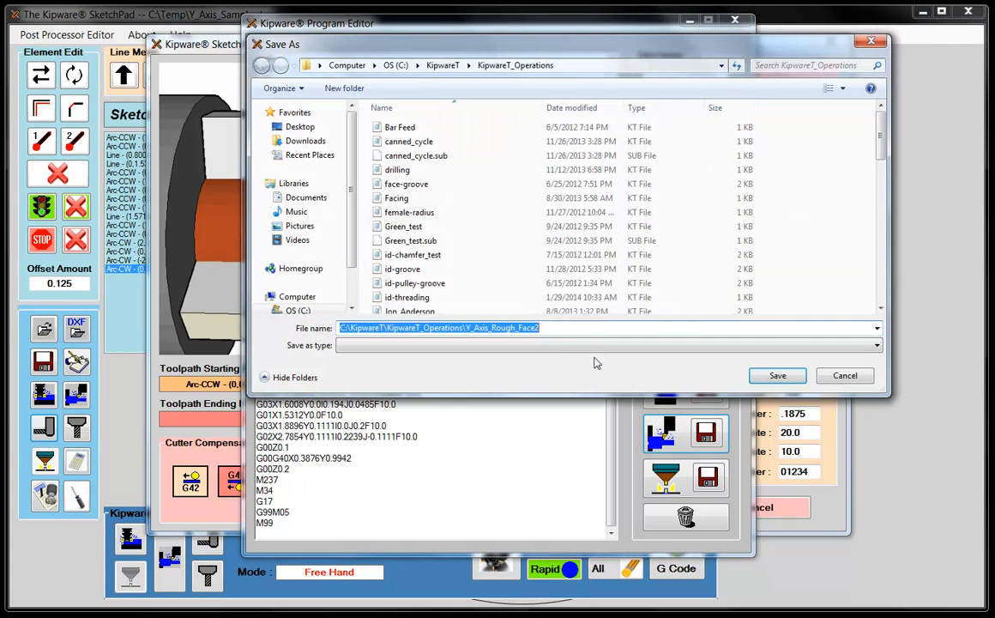
click(562, 327)
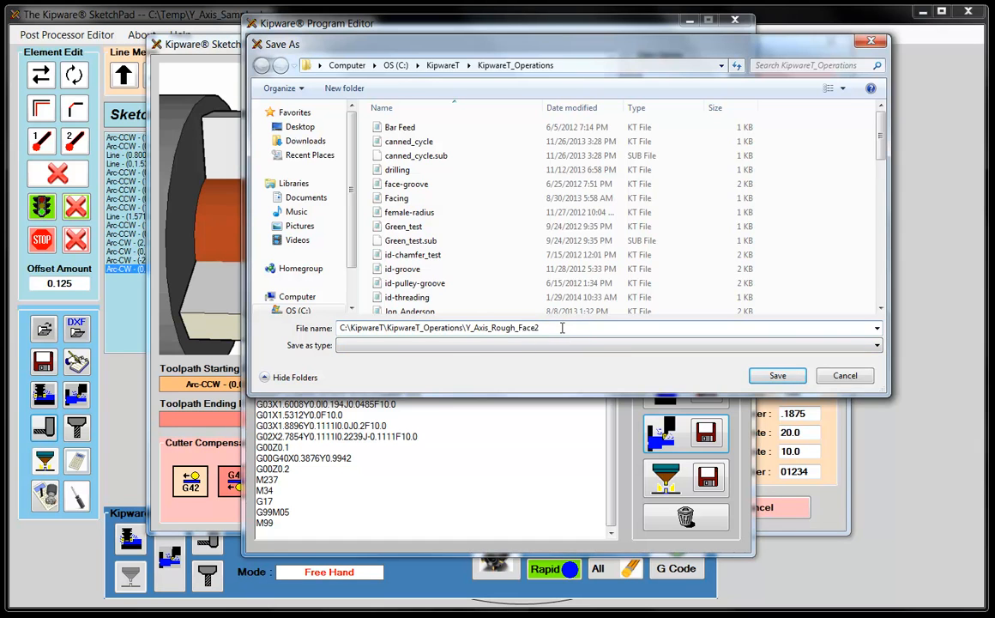
key(BackSpace)
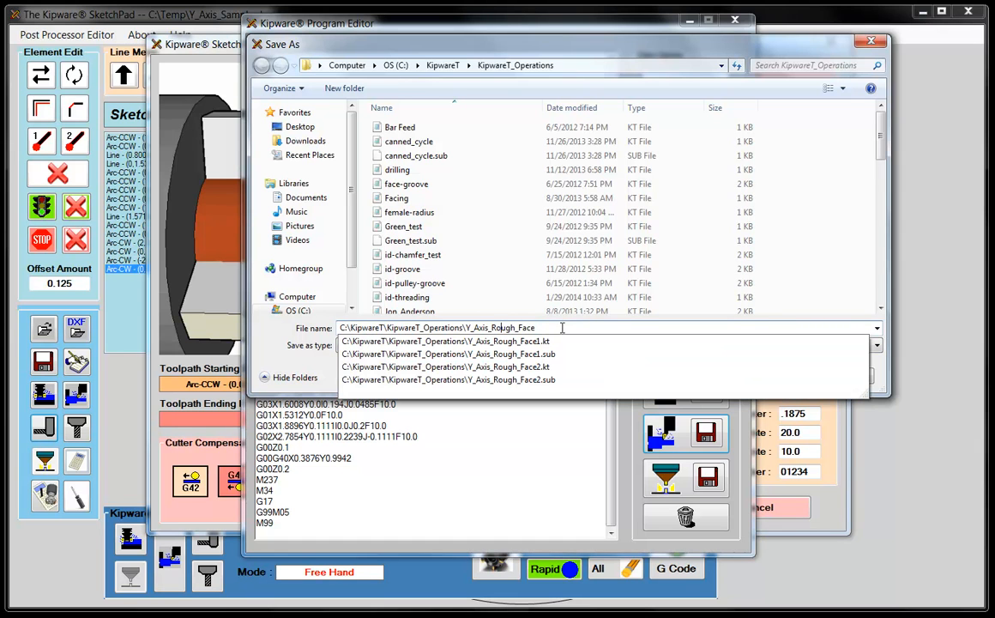
key(Delete)
key(Delete)
key(Delete)
key(Delete)
key(Delete)
text(Finish)
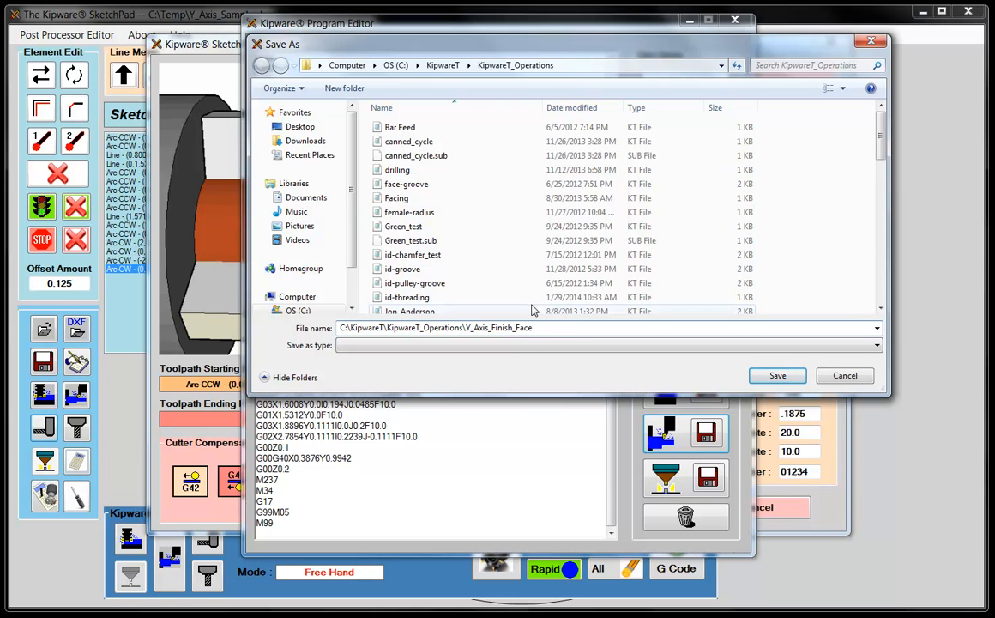
key(Return)
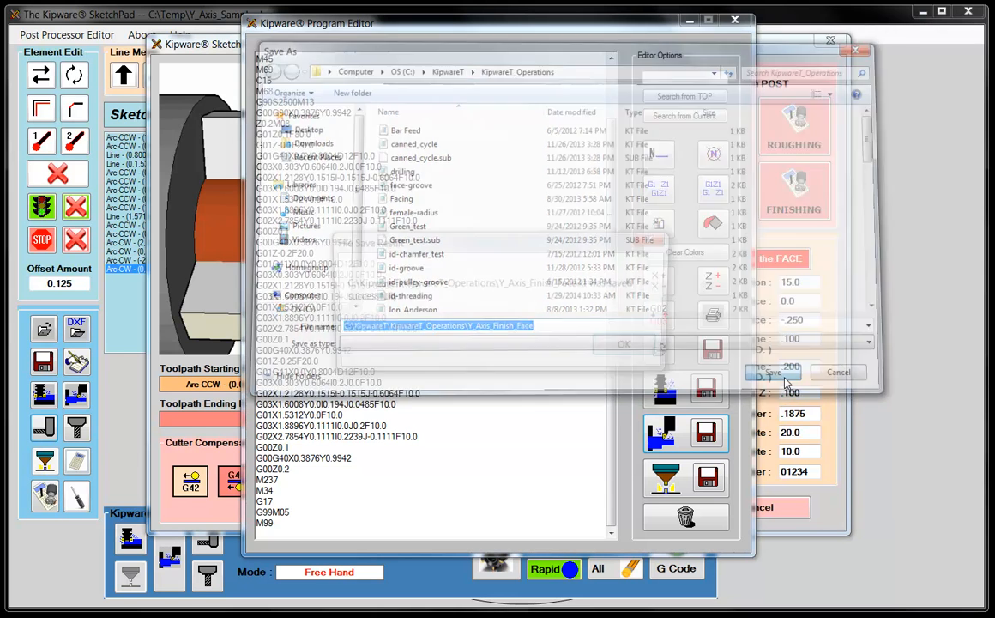
click(639, 347)
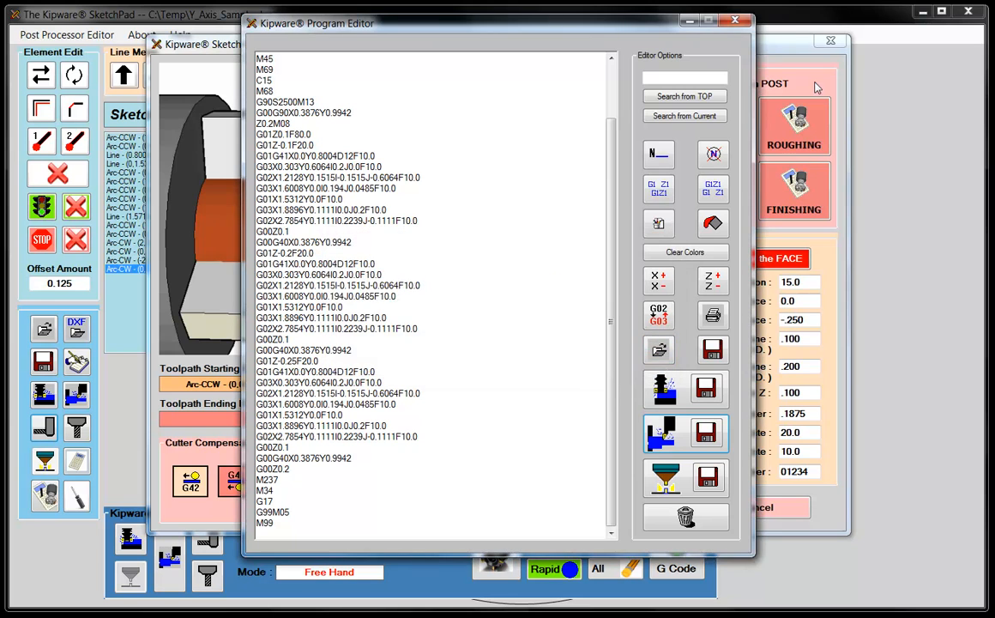
click(735, 19)
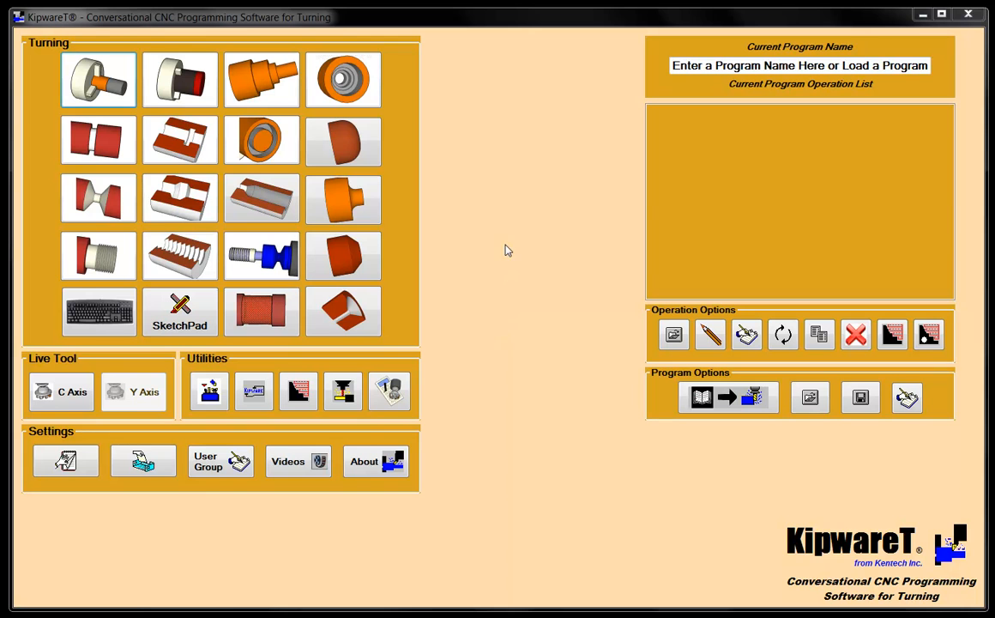
Step: In KipwareT, load the operations Y_Axis_Rough_Face1, Y_Axis_Rough_Face2 and Y_Axis_Finish_Face into the current program's operation list, in that order
click(674, 336)
drag(649, 129, 649, 291)
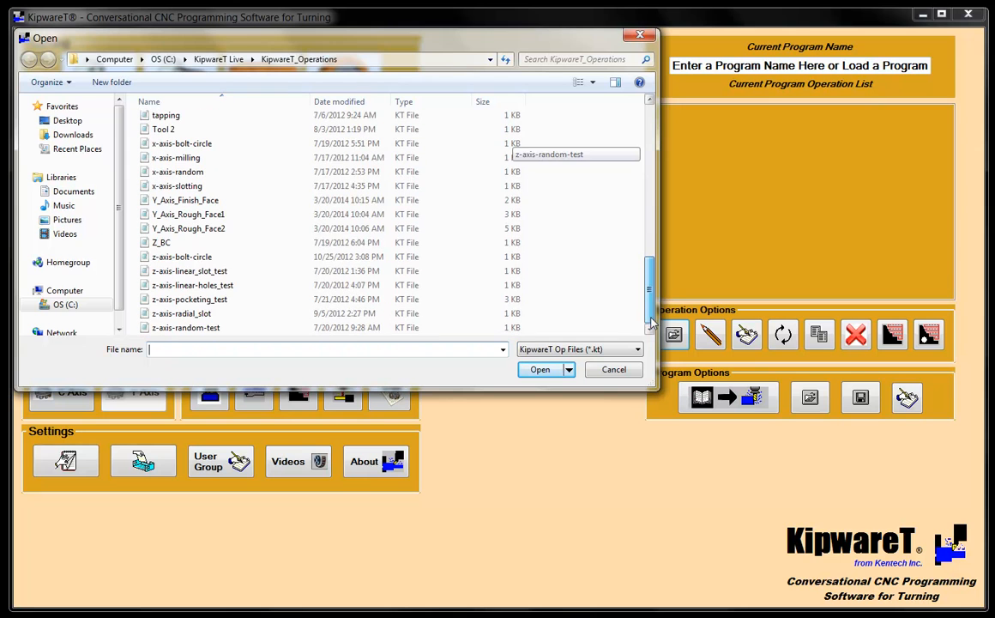
click(189, 214)
click(540, 369)
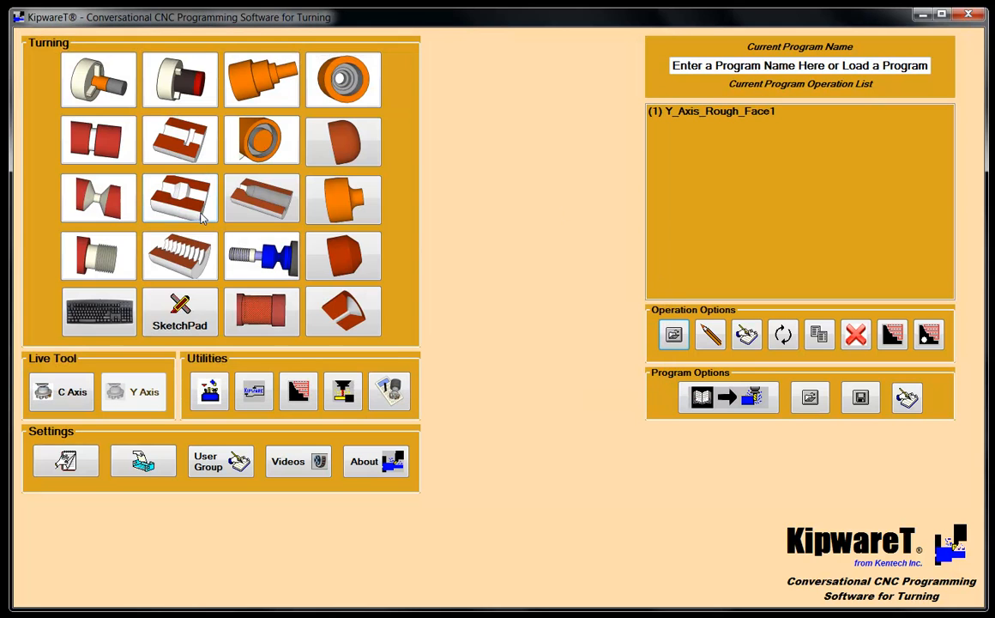
click(673, 334)
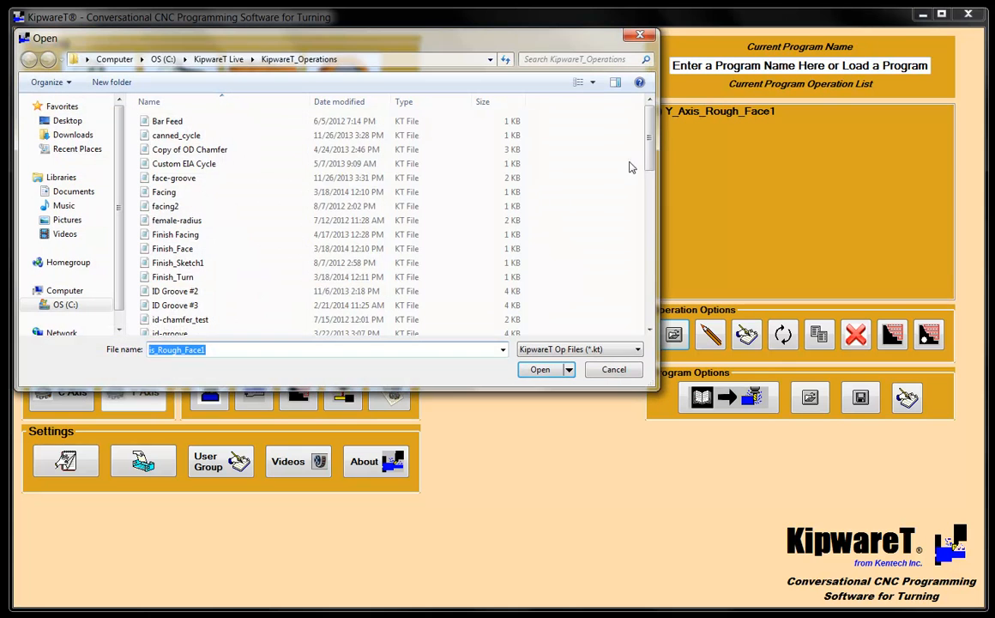
drag(652, 150, 649, 219)
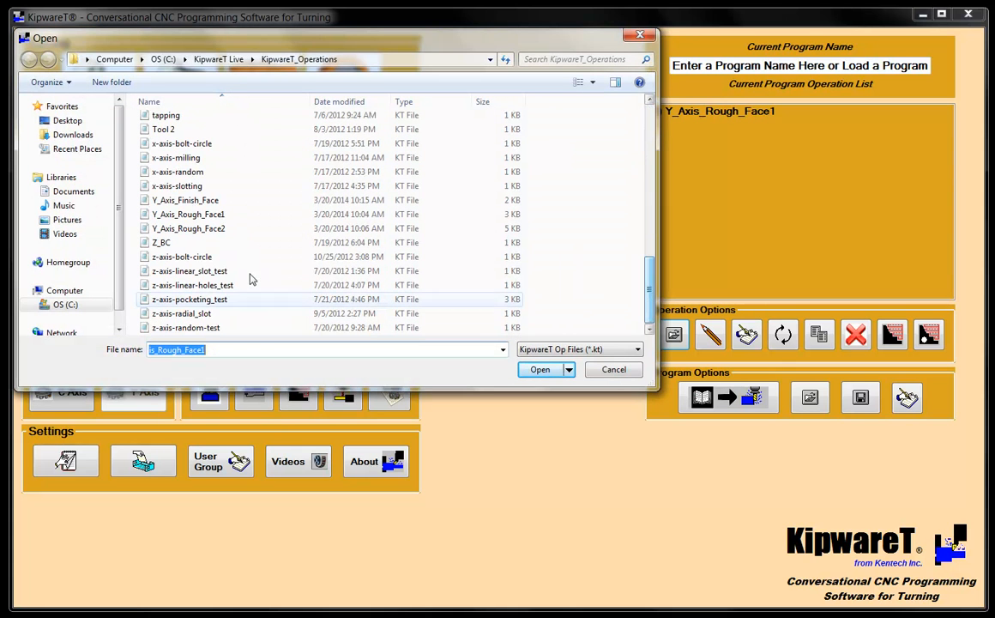
double_click(203, 230)
click(673, 335)
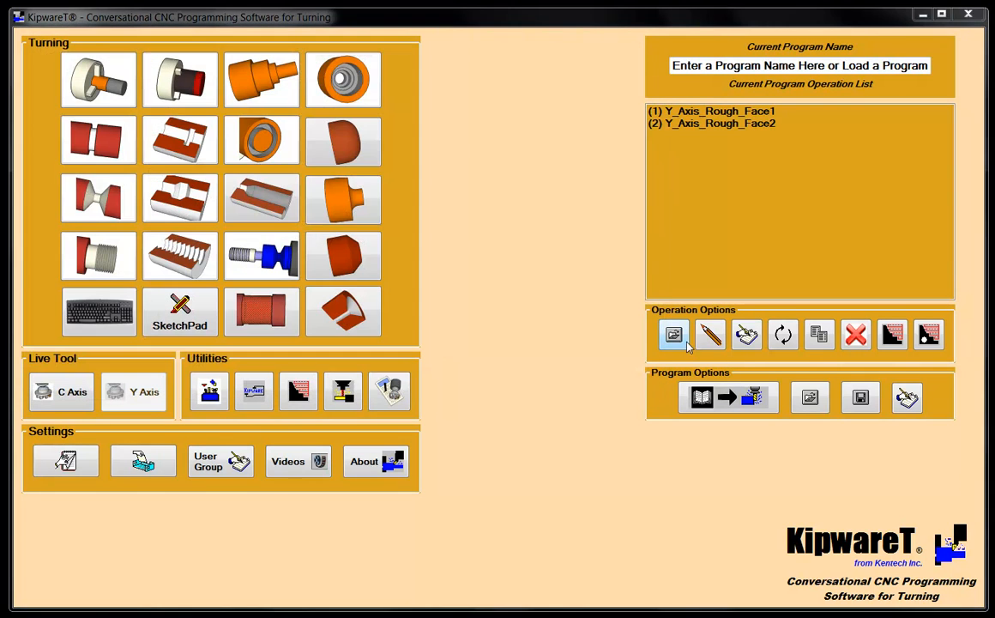
drag(651, 138, 663, 292)
double_click(184, 200)
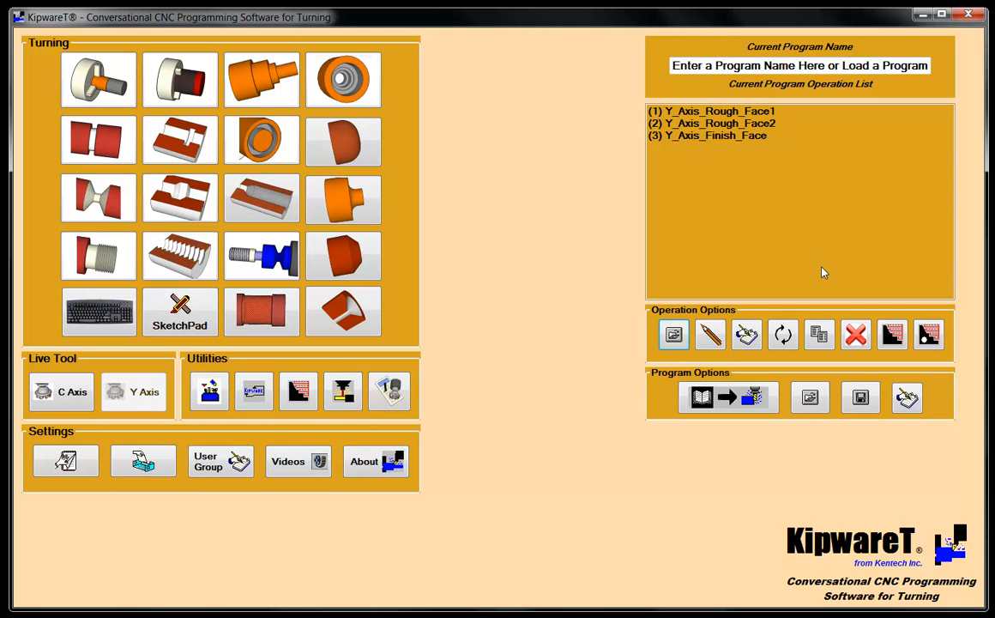
Step: Plot the toolpaths of the loaded operations in KipwareTP, examine the pocket paths up close and close the plotter
click(931, 336)
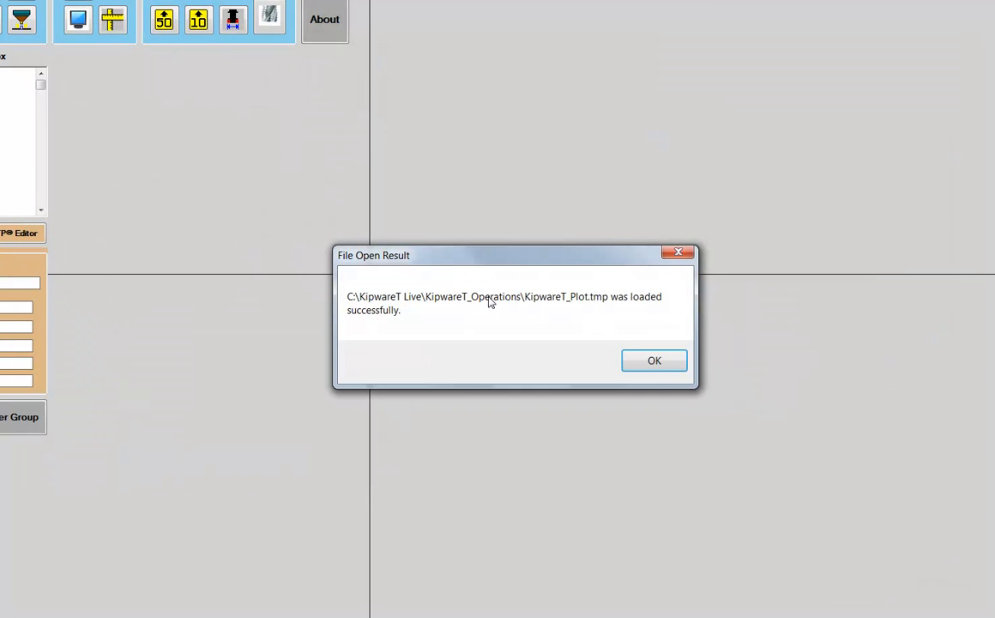
click(654, 362)
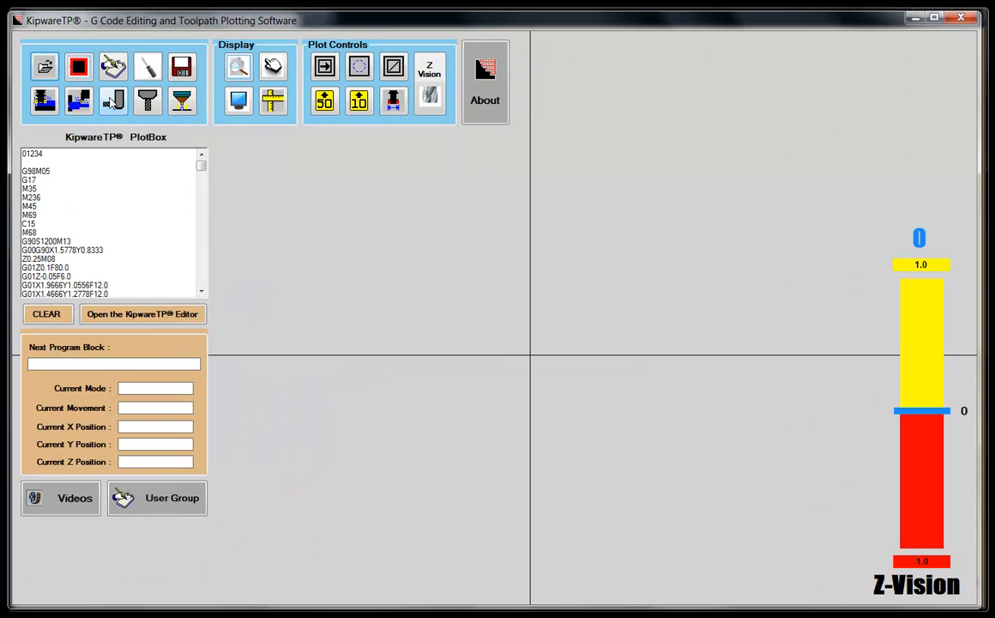
click(117, 103)
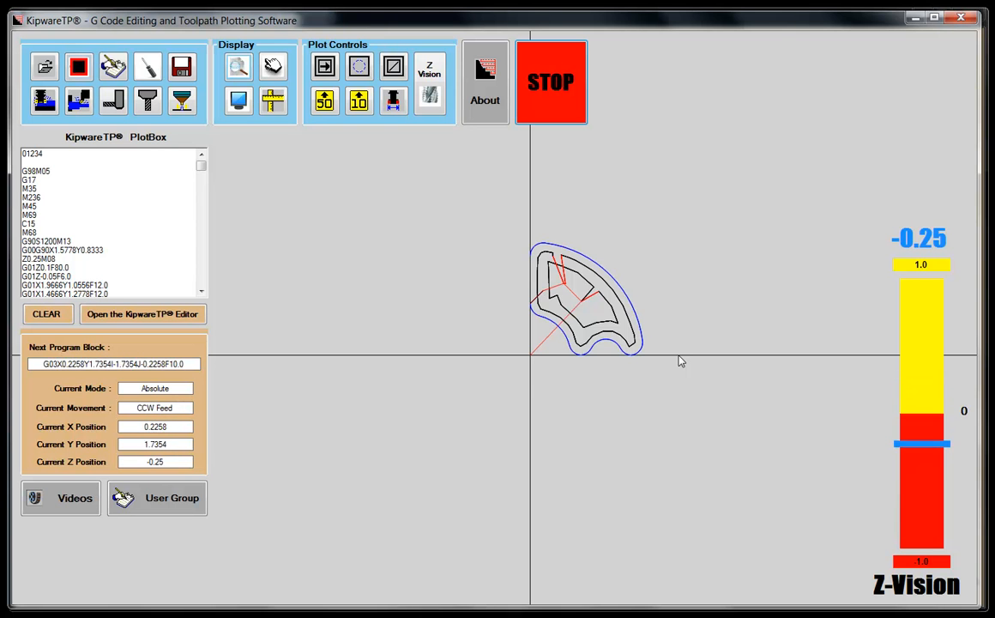
click(540, 341)
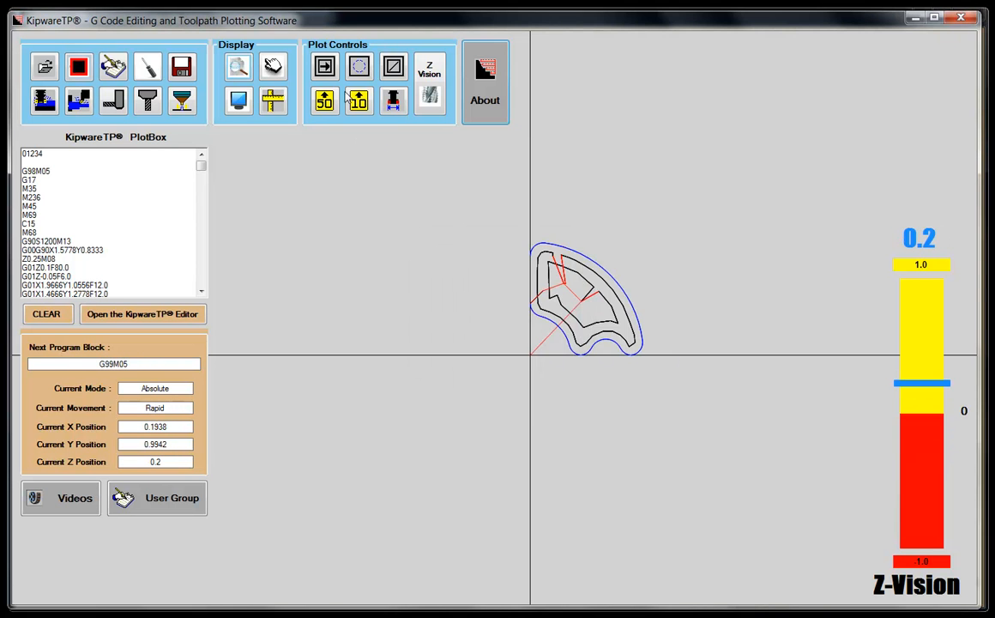
click(239, 69)
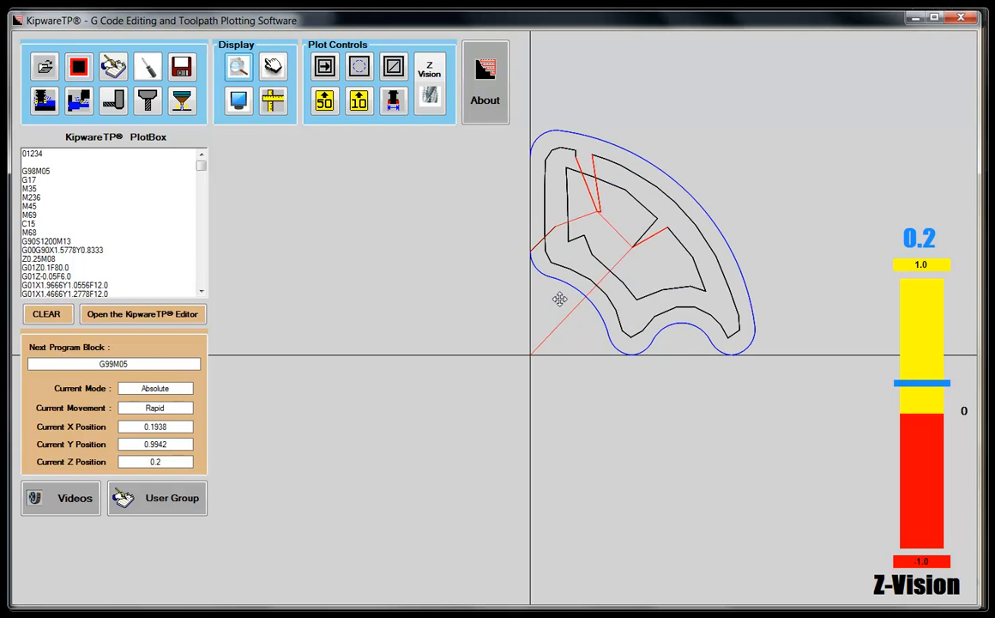
drag(559, 298, 569, 413)
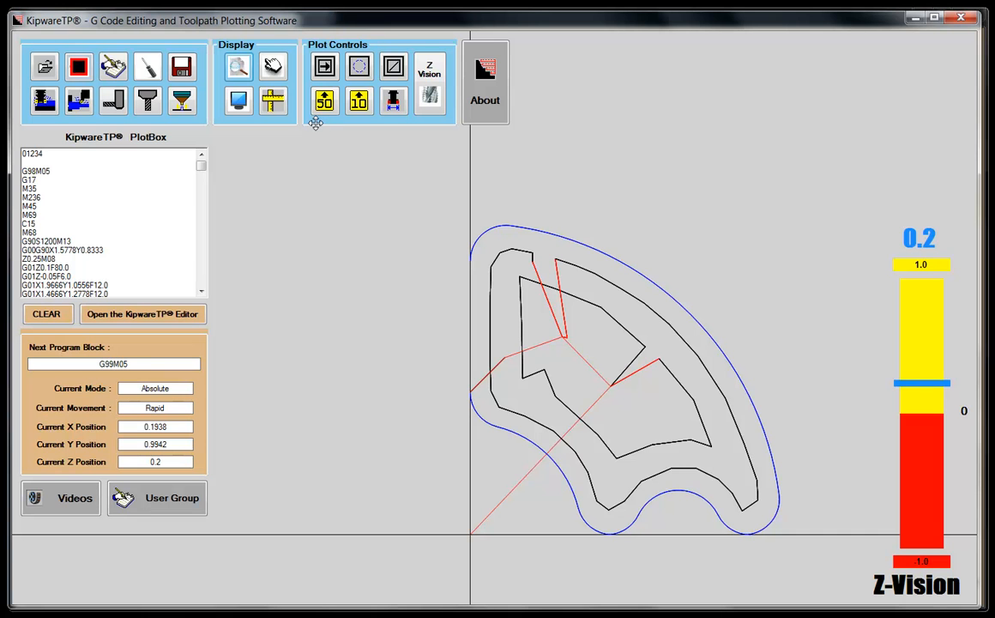
click(961, 19)
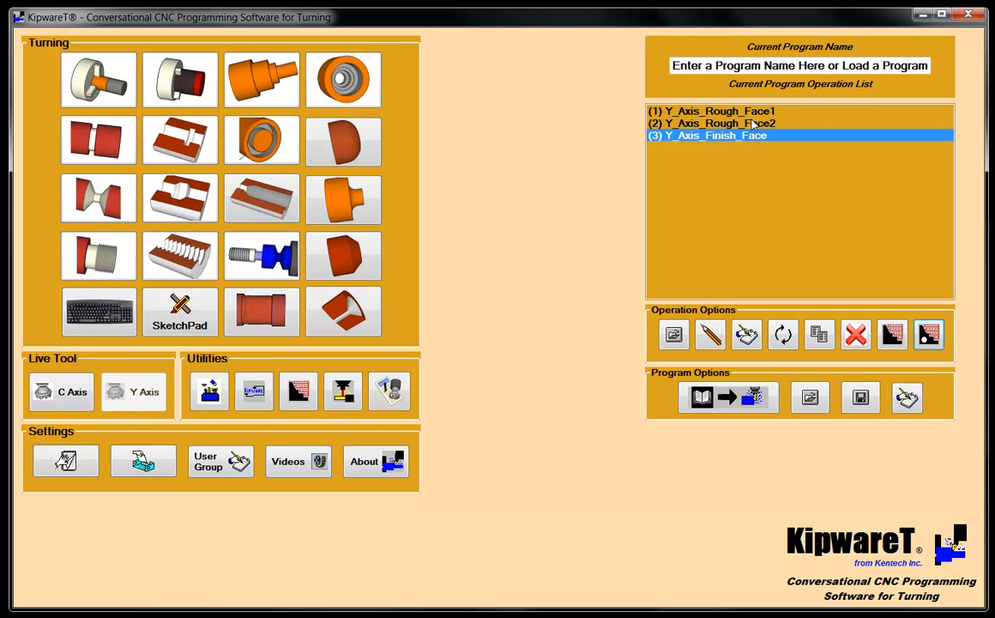
Step: Start creating the main program and add operation 1 with tool number 01 and offset number 01
click(727, 396)
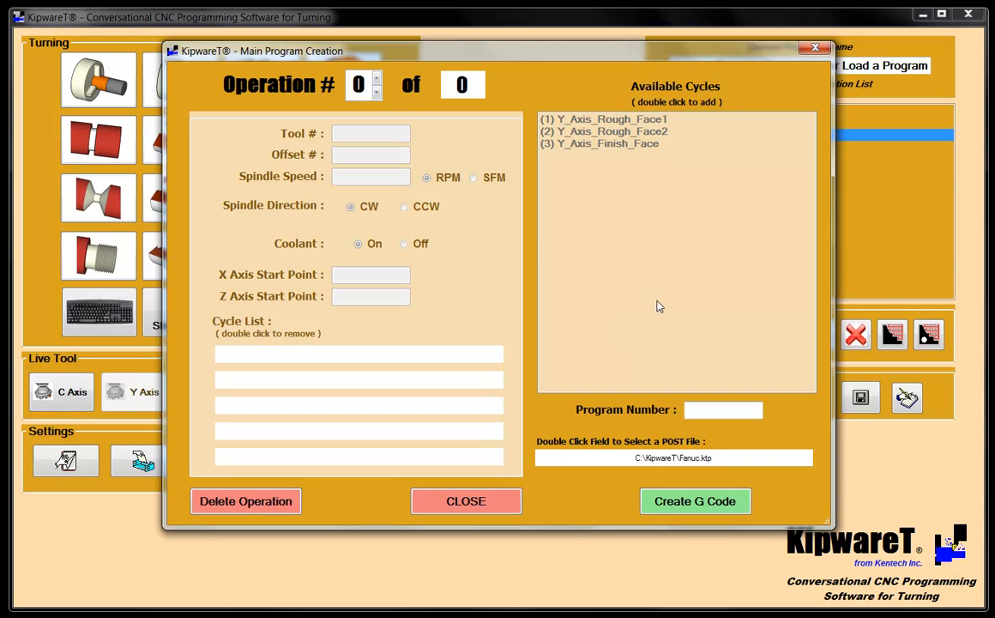
click(375, 79)
click(540, 340)
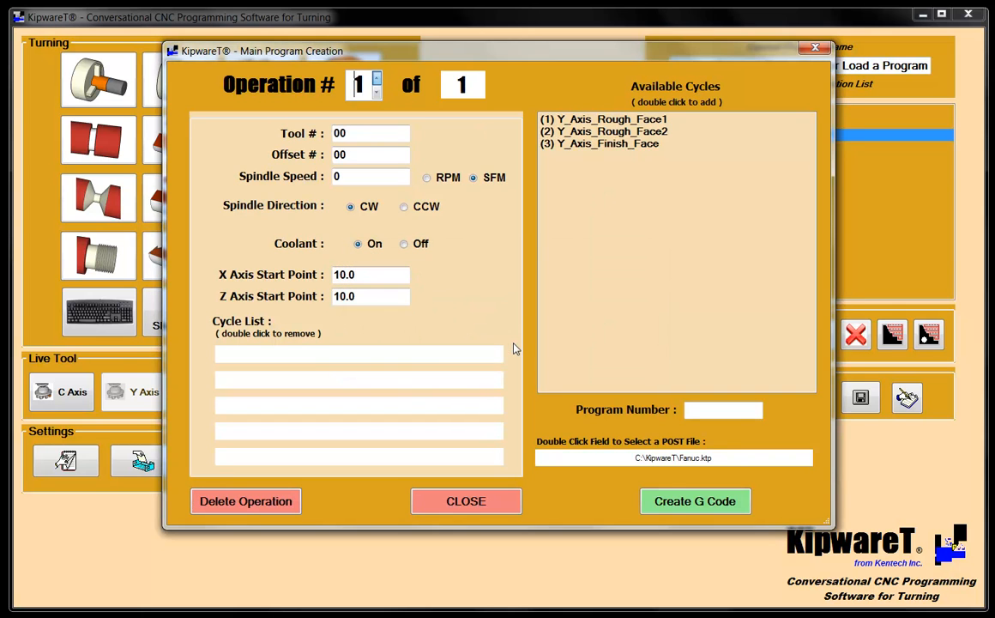
text(01)
key(Tab)
text(01)
key(Tab)
Step: Set operation 1's X axis start point to 5.00 and Z axis start point to .500, and add the Y_Axis_Rough_Face1 cycle
key(Tab)
key(Tab)
key(Tab)
key(Tab)
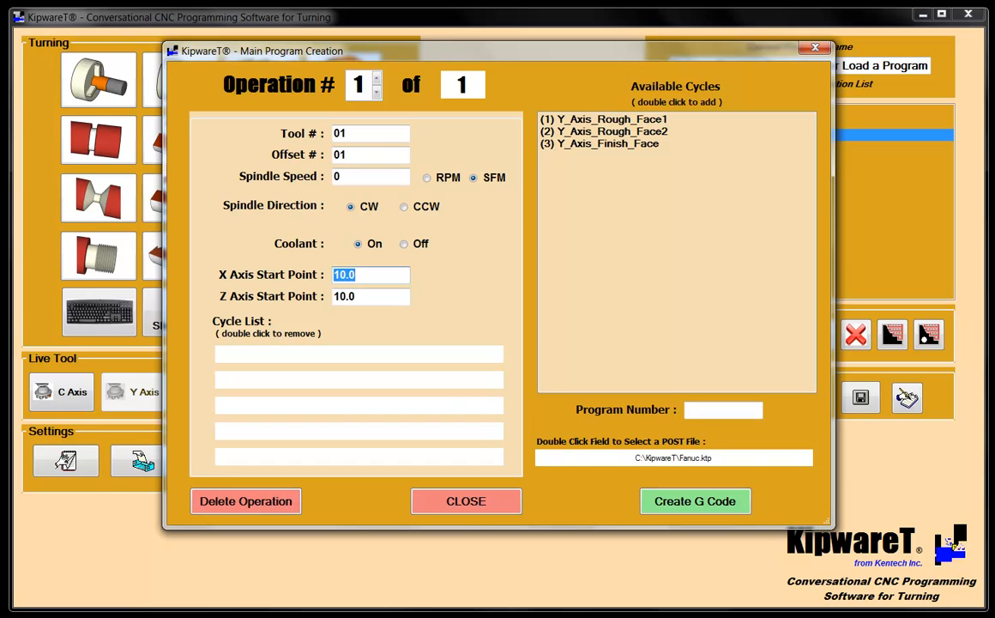
text(5.00)
key(Tab)
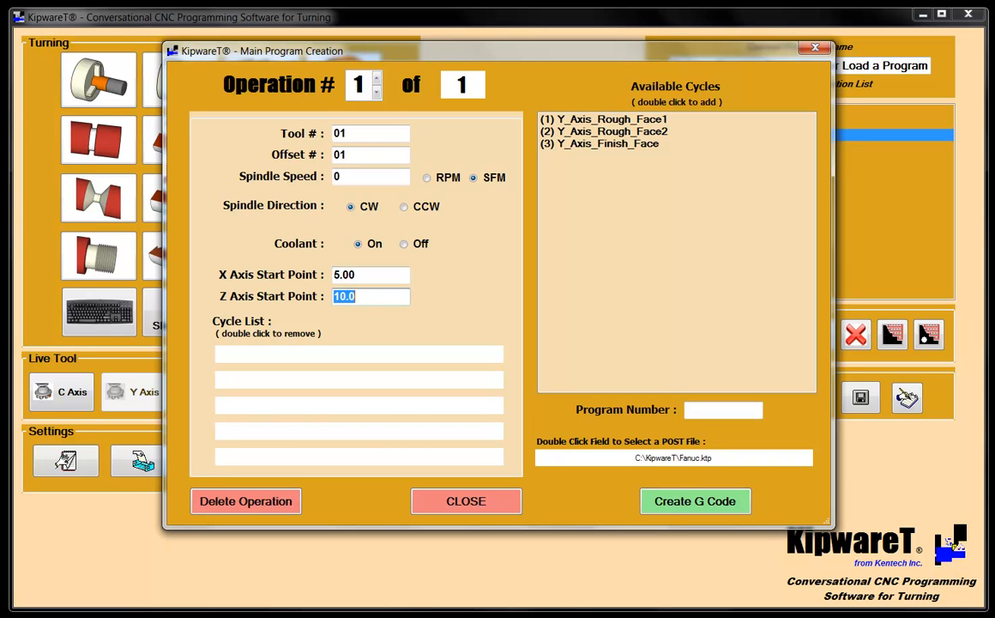
text(.500)
double_click(600, 120)
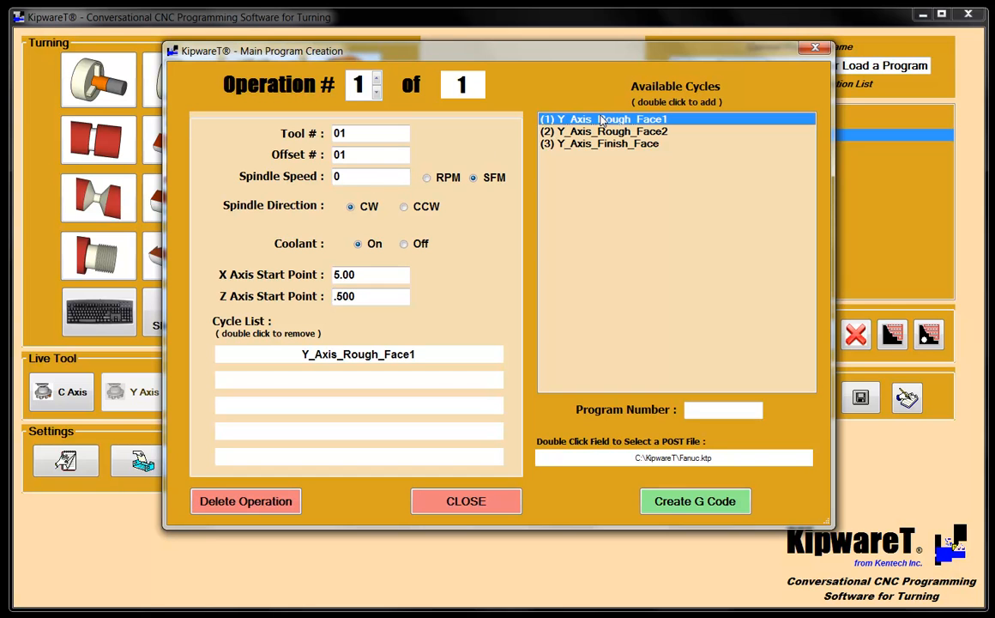
Step: Add operation 2 to the main program with tool number 02 and offset number 02
click(377, 81)
click(527, 340)
key(Tab)
text(02)
key(Tab)
text(02)
key(Tab)
Step: Set operation 2's X axis start point to 5.00 and Z axis start point to 1.00, and add the Y_Axis_Rough_Face2 cycle
key(Tab)
key(Tab)
key(Tab)
key(Tab)
text(5.00)
key(Tab)
text(1.00)
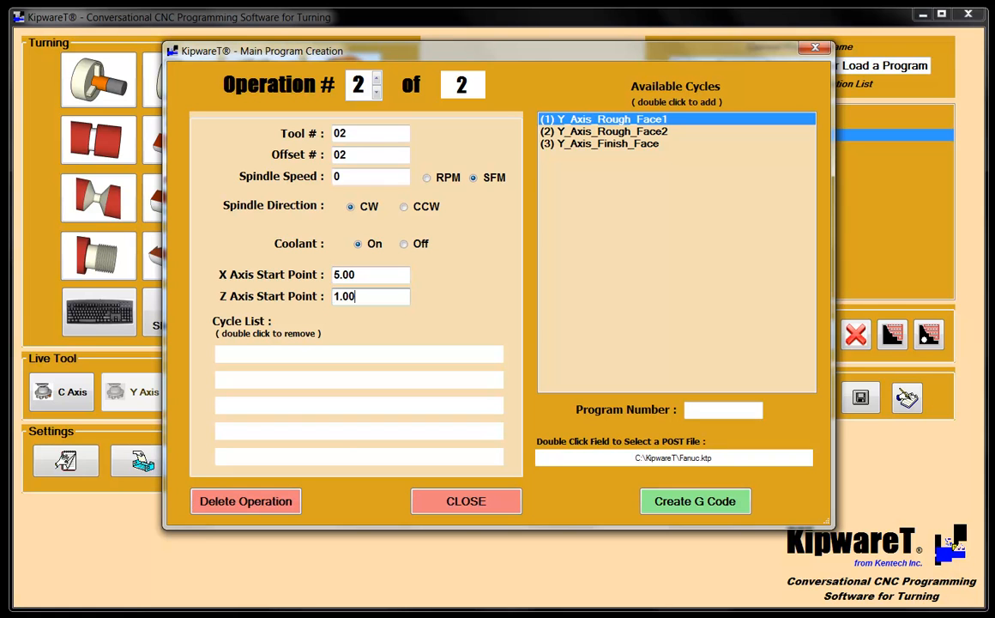
click(628, 131)
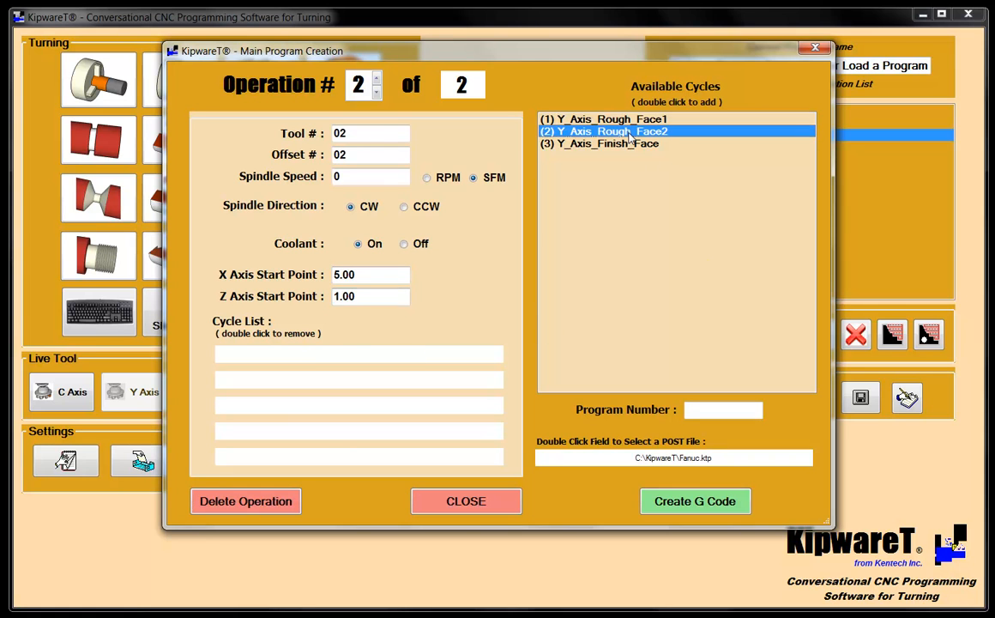
double_click(629, 131)
Step: Add operation 3 to the main program with tool number 03 and offset number 03
click(375, 79)
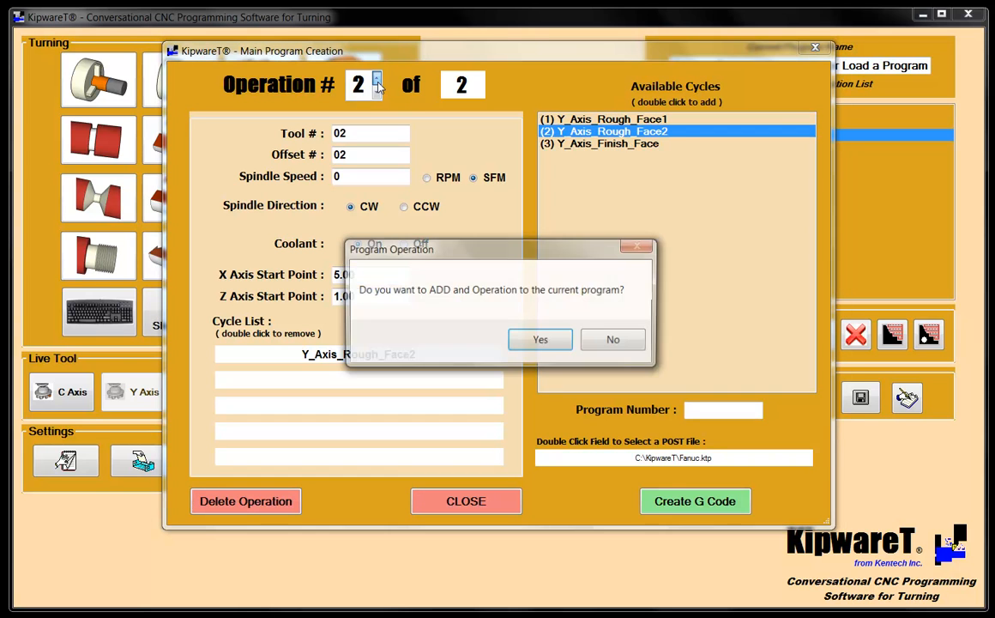
click(541, 341)
drag(373, 132, 306, 140)
text(03)
key(Tab)
text(03)
Step: Set operation 3's X axis start point to 5.00 and Z axis start point to 1.0, and add the Y_Axis_Finish_Face cycle
key(Tab)
key(Tab)
key(Tab)
key(Tab)
key(Tab)
text(5.00)
key(Tab)
text(1.)
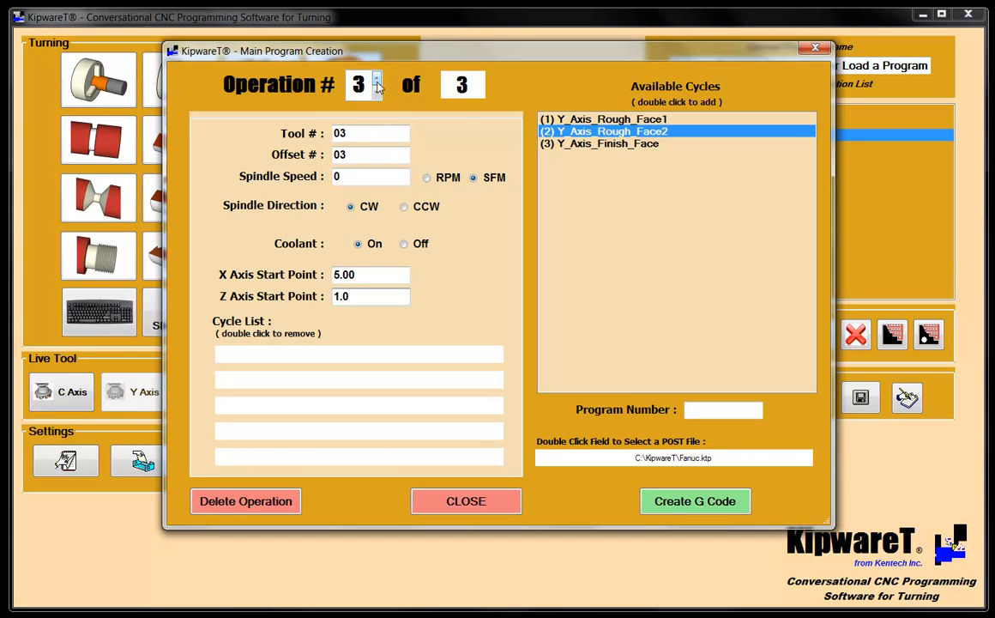
double_click(621, 146)
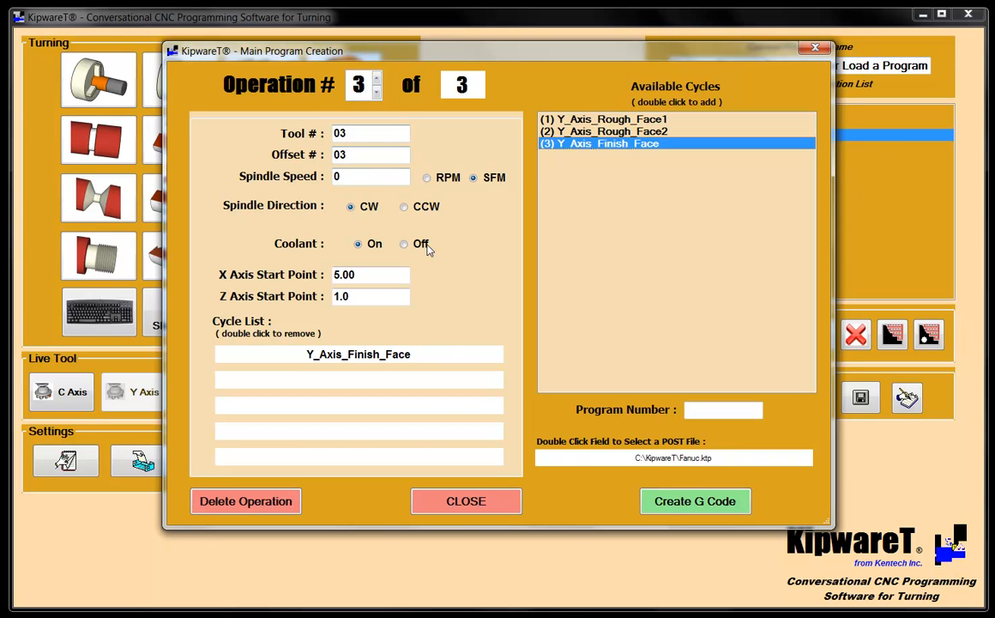
Step: Create the main program's G code with program number O1111, and review it through to the end before closing the editor
click(722, 410)
text(O1111)
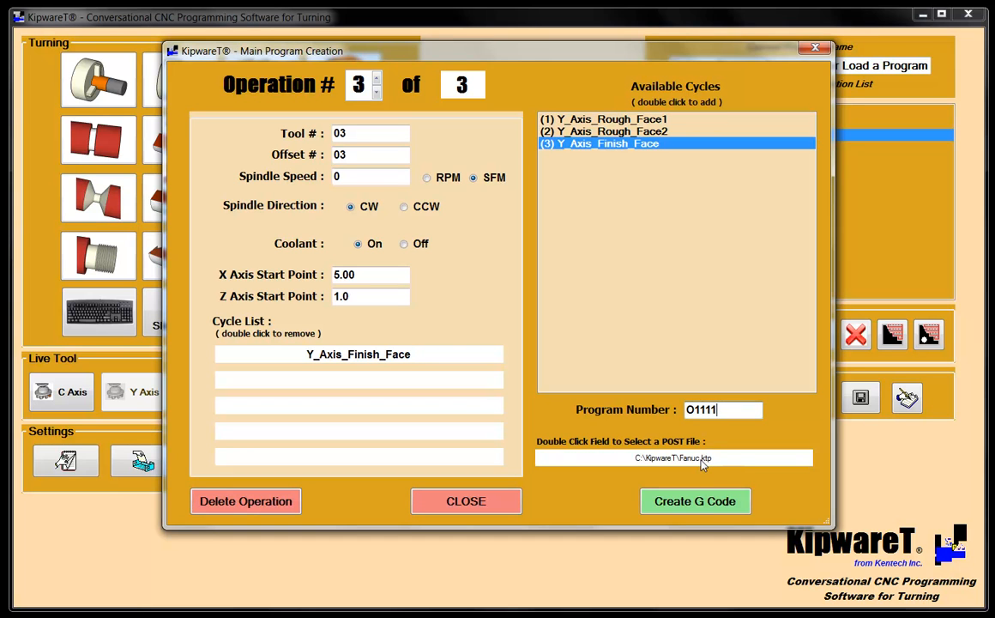
click(695, 502)
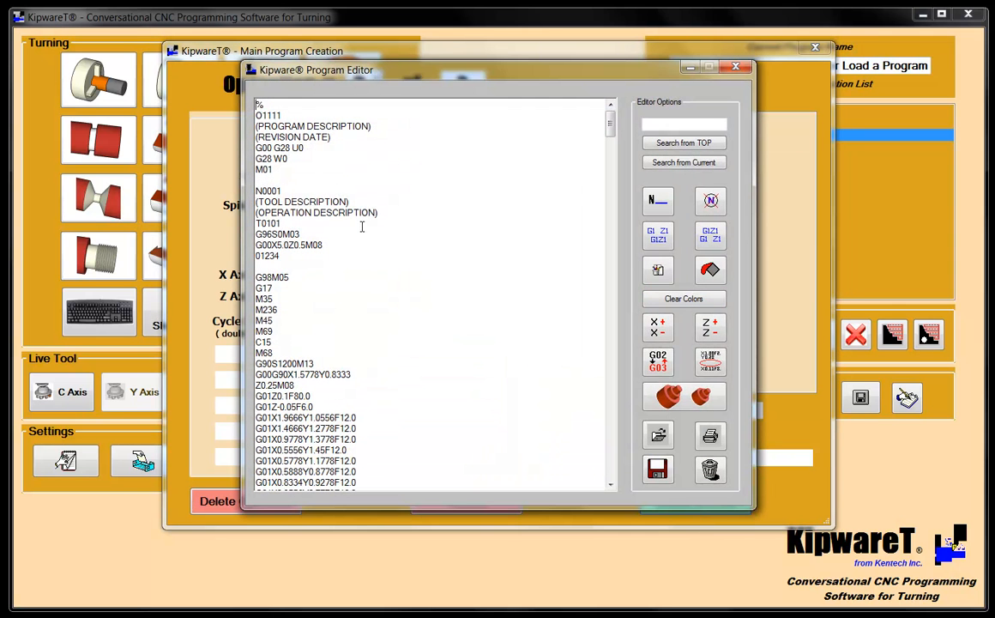
drag(610, 123, 609, 461)
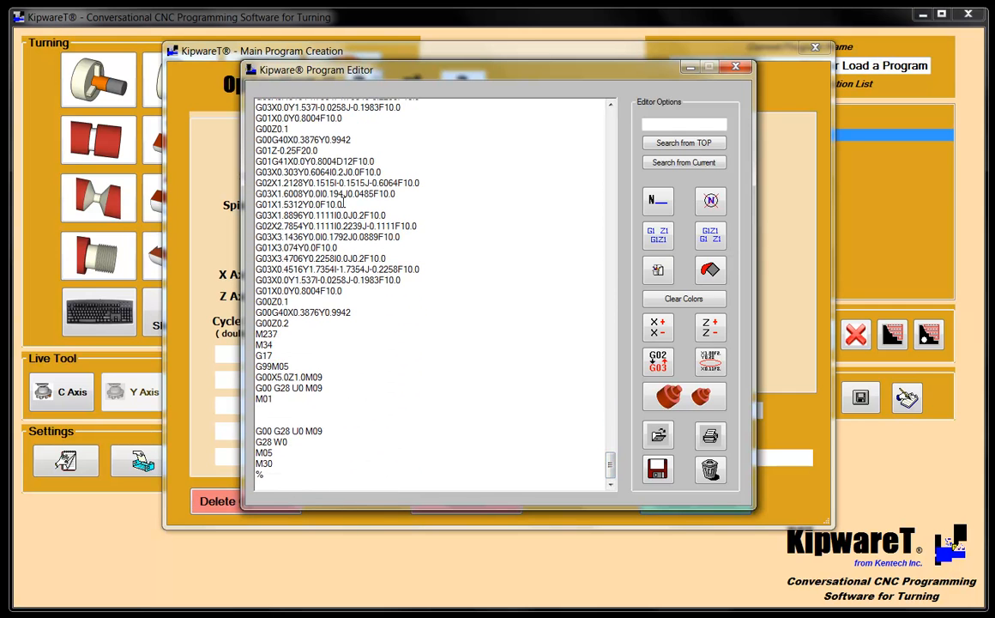
click(736, 68)
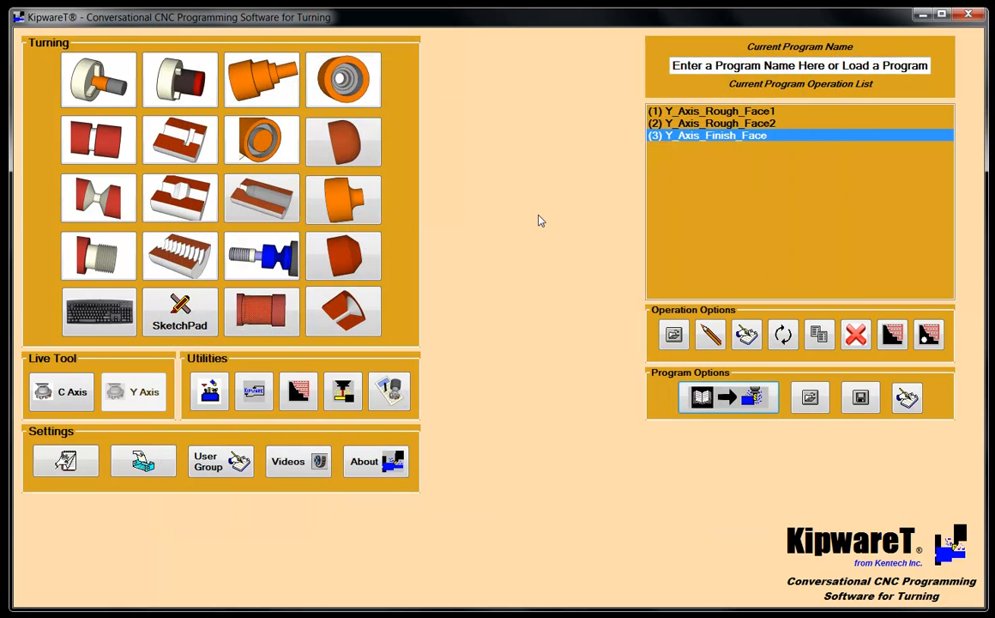